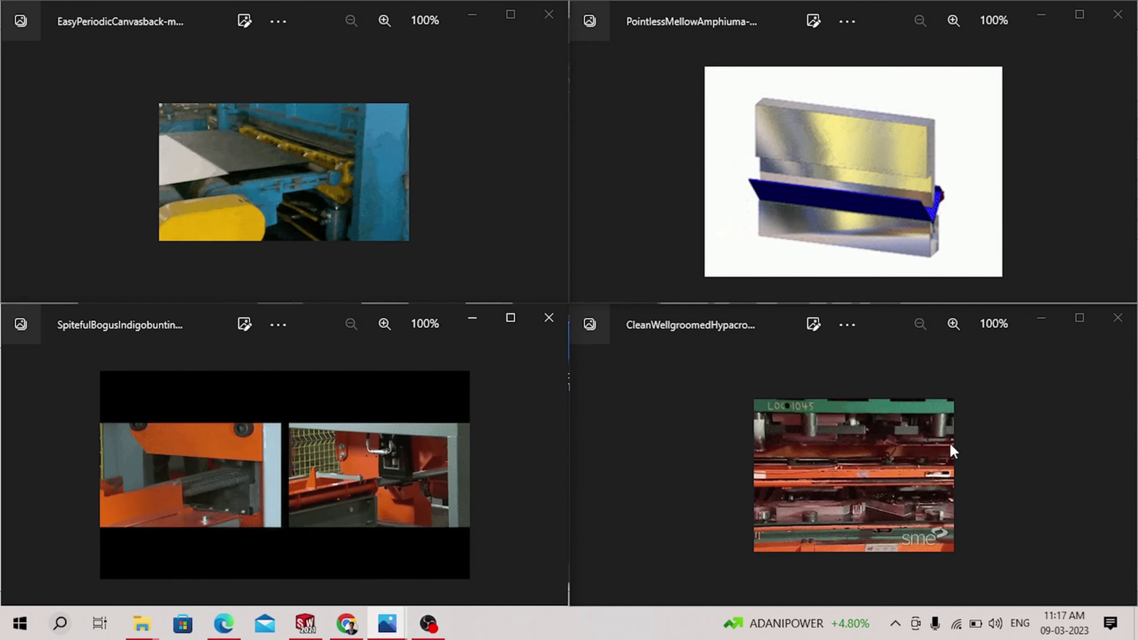
Switch to SOLIDWORKS, open the recent assembly clinchingnut with screw125, and examine a self-clinching nut under the base flange.
{"action": "left_click", "coordinate": [297, 637]}
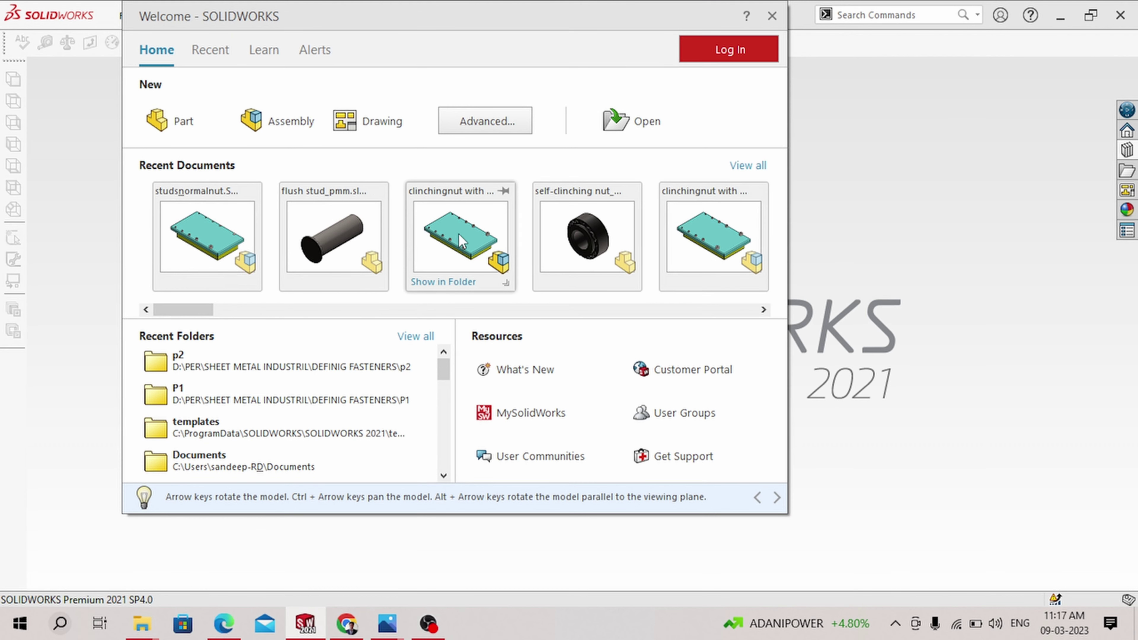
{"action": "left_click", "coordinate": [477, 226]}
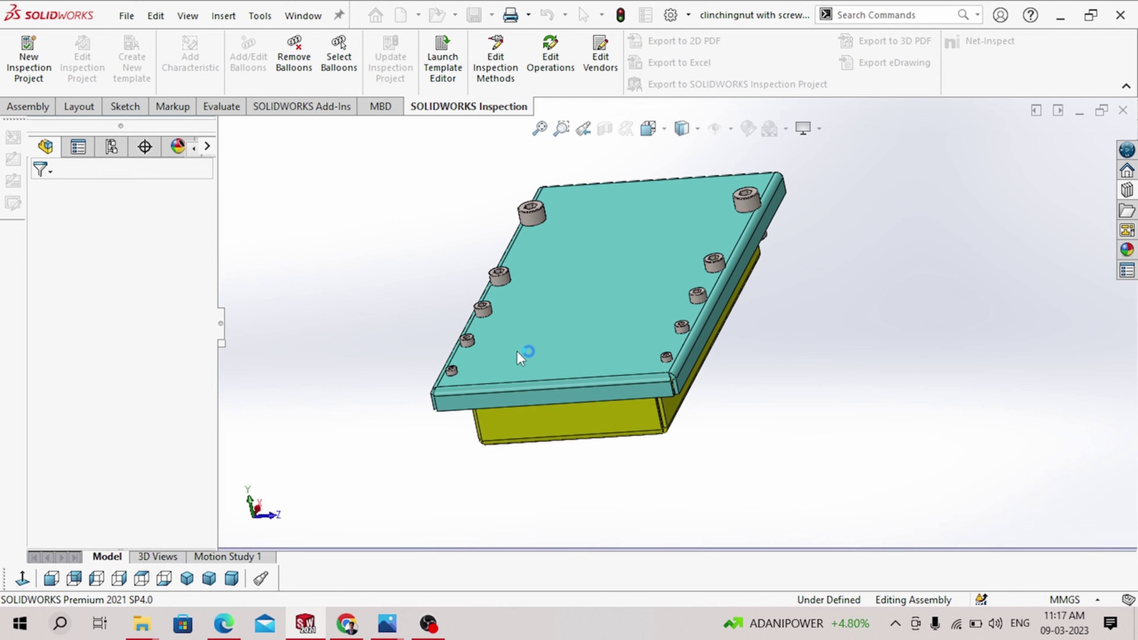
{"action": "middle_click_drag", "start_coordinate": [515, 351], "coordinate": [580, 146]}
{"action": "scroll", "coordinate": [822, 298], "scroll_direction": "down", "scroll_amount": 10}
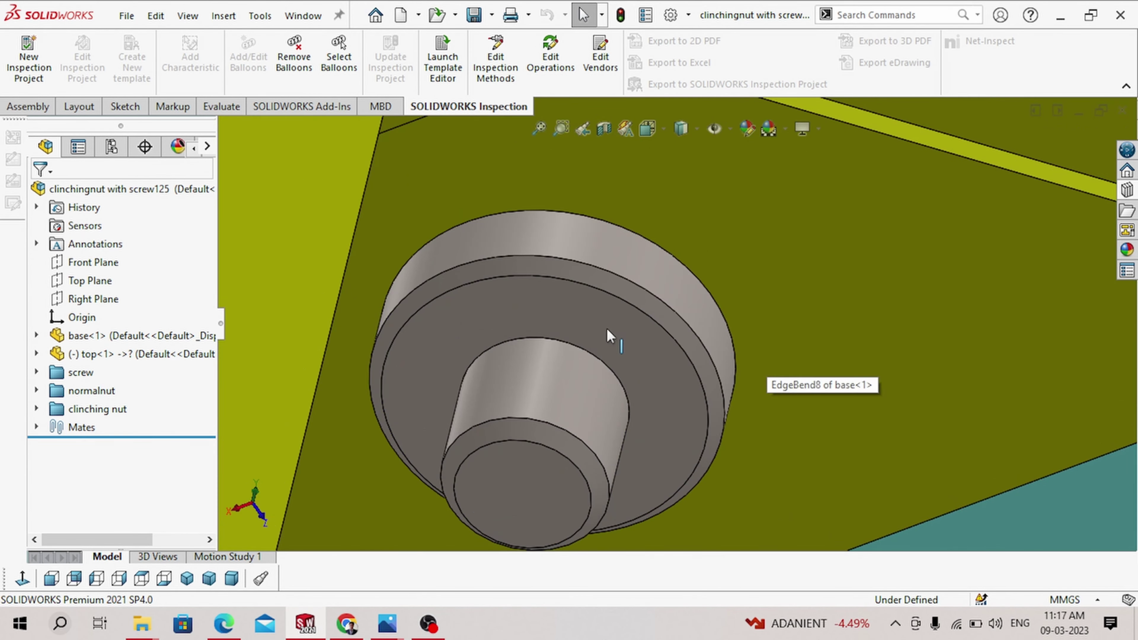
{"action": "left_click", "coordinate": [614, 351]}
{"action": "scroll", "coordinate": [614, 352], "scroll_direction": "up", "scroll_amount": 10}
{"action": "scroll", "coordinate": [674, 365], "scroll_direction": "down", "scroll_amount": 4}
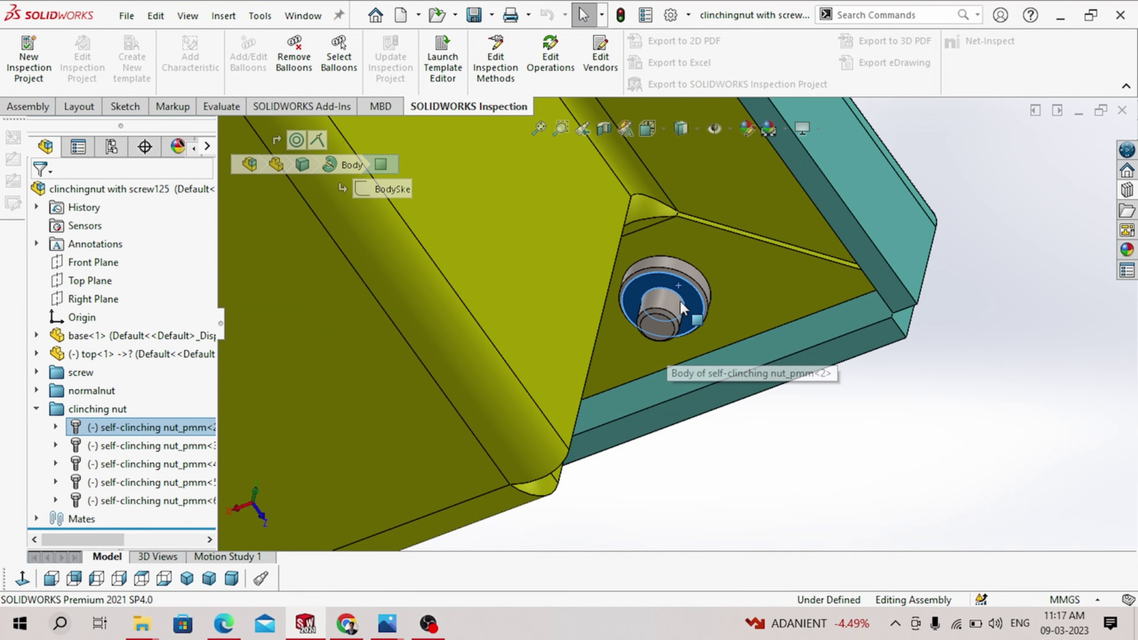
Move the teal top cover upward away from the yellow base to expose the flange and its nuts.
{"action": "middle_click_drag", "start_coordinate": [681, 314], "coordinate": [673, 507]}
{"action": "scroll", "coordinate": [662, 313], "scroll_direction": "up", "scroll_amount": 8}
{"action": "middle_click_drag", "start_coordinate": [639, 354], "coordinate": [636, 319]}
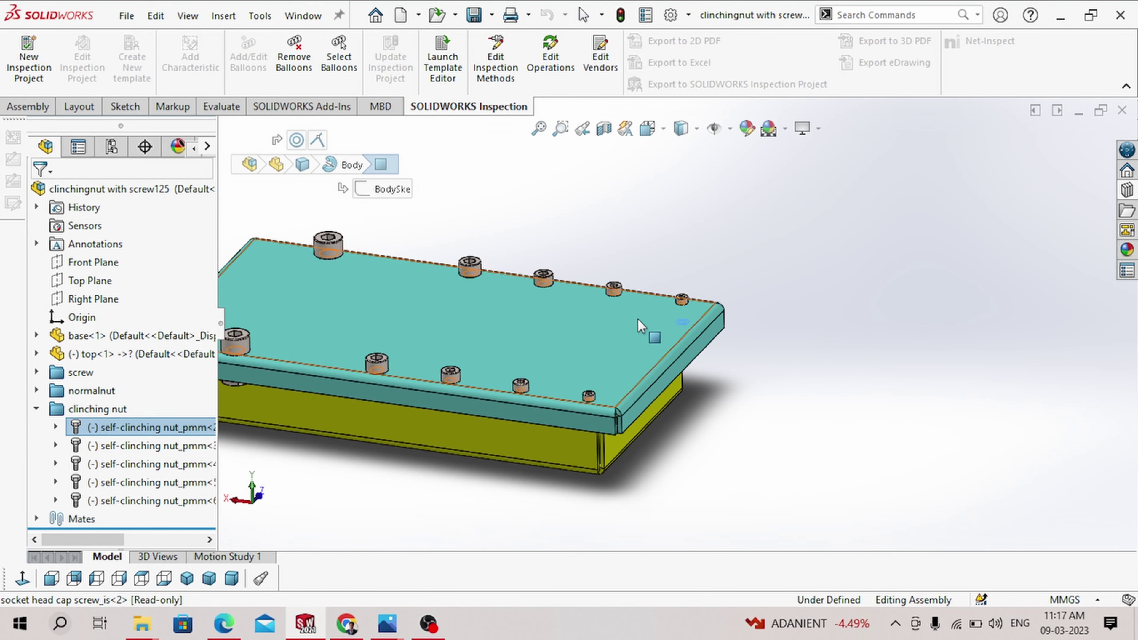
{"action": "left_click_drag", "start_coordinate": [637, 319], "coordinate": [645, 220]}
{"action": "left_click", "coordinate": [758, 360]}
Open the corner self-clinching nut under the base flange as a separate part.
{"action": "middle_click_drag", "start_coordinate": [758, 359], "coordinate": [440, 384]}
{"action": "scroll", "coordinate": [322, 403], "scroll_direction": "down", "scroll_amount": 8}
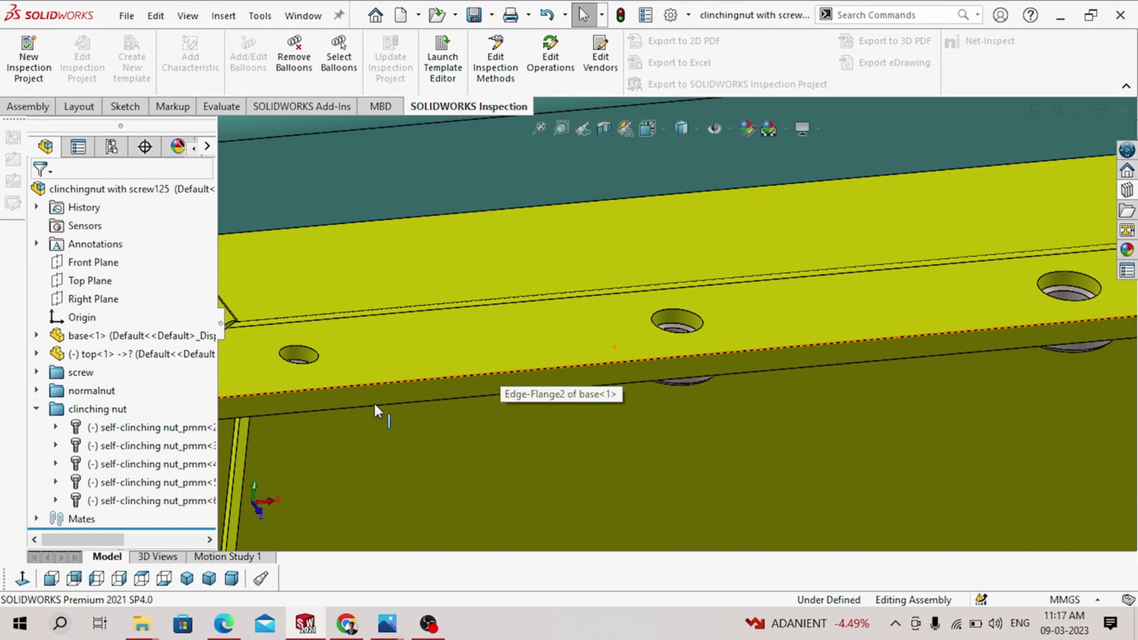
{"action": "middle_click_drag", "start_coordinate": [375, 404], "coordinate": [374, 336]}
{"action": "left_click", "coordinate": [289, 392]}
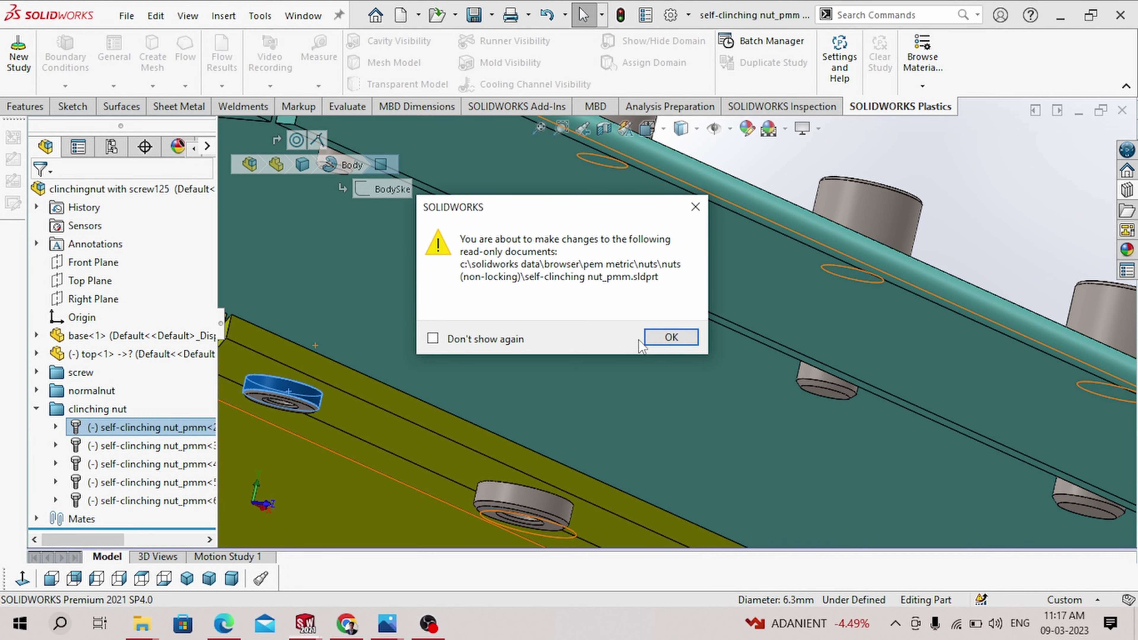
{"action": "left_click", "coordinate": [658, 335]}
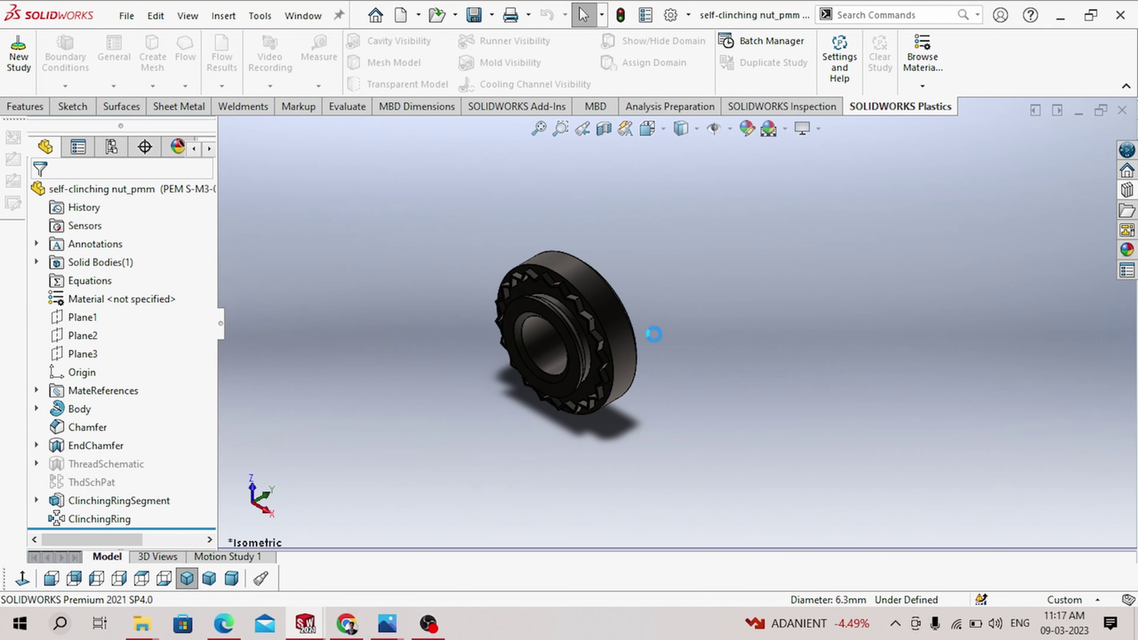
Examine the nut's collar and clinching ring, and close the part without saving, discarding its changes in the assembly.
{"action": "middle_click_drag", "start_coordinate": [653, 330], "coordinate": [526, 266]}
{"action": "scroll", "coordinate": [640, 250], "scroll_direction": "down", "scroll_amount": 5}
{"action": "left_click", "coordinate": [523, 254]}
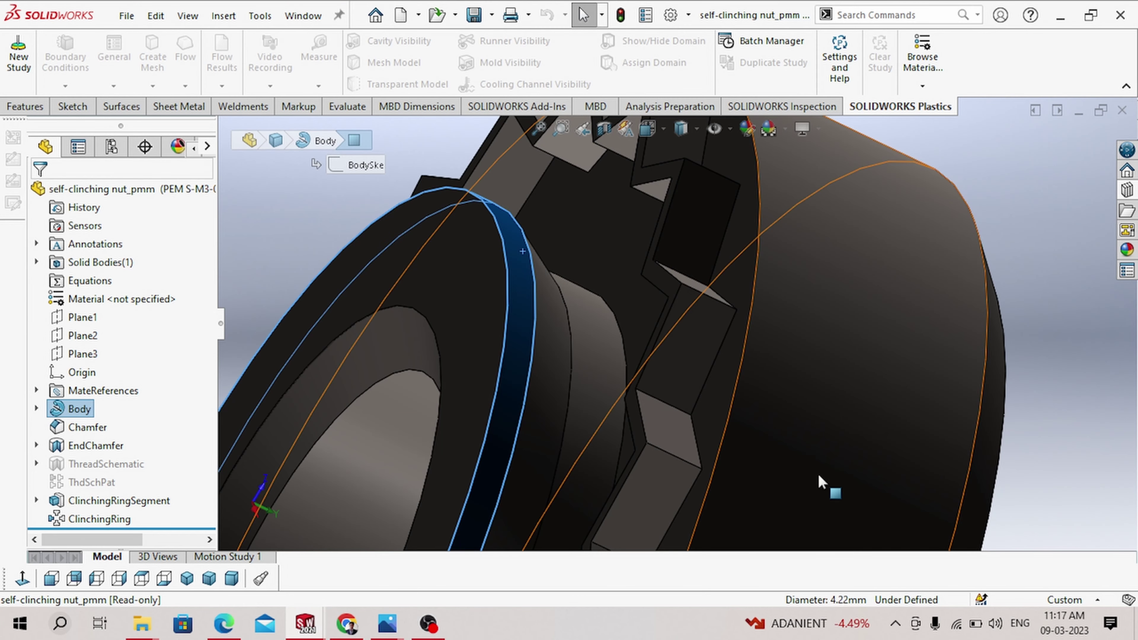
{"action": "scroll", "coordinate": [673, 287], "scroll_direction": "up", "scroll_amount": 5}
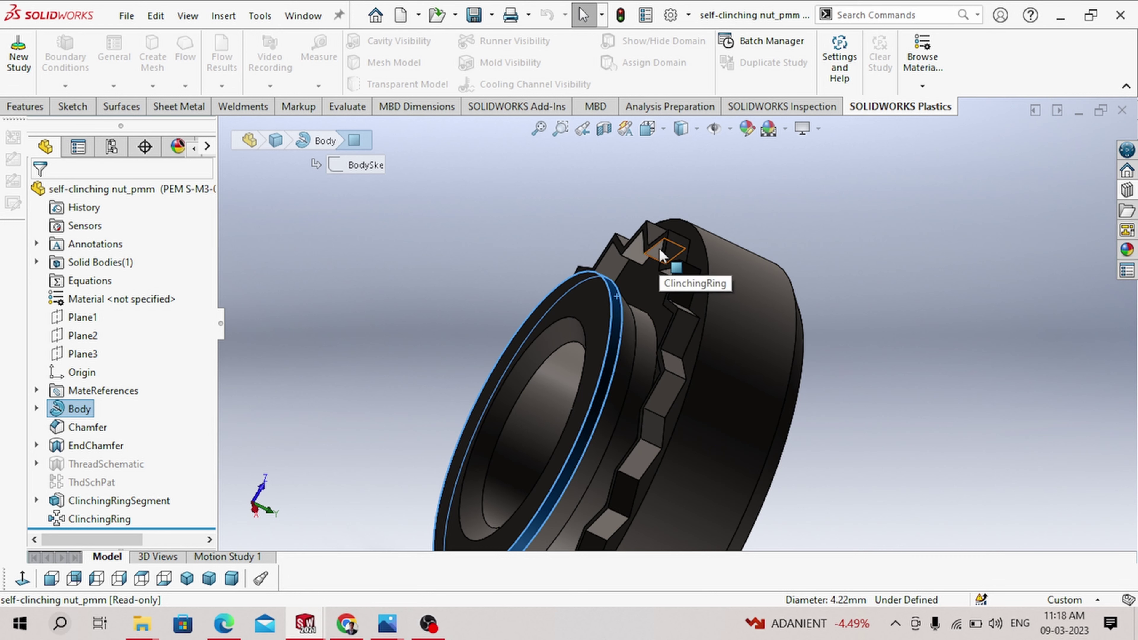
{"action": "left_click", "coordinate": [1122, 113]}
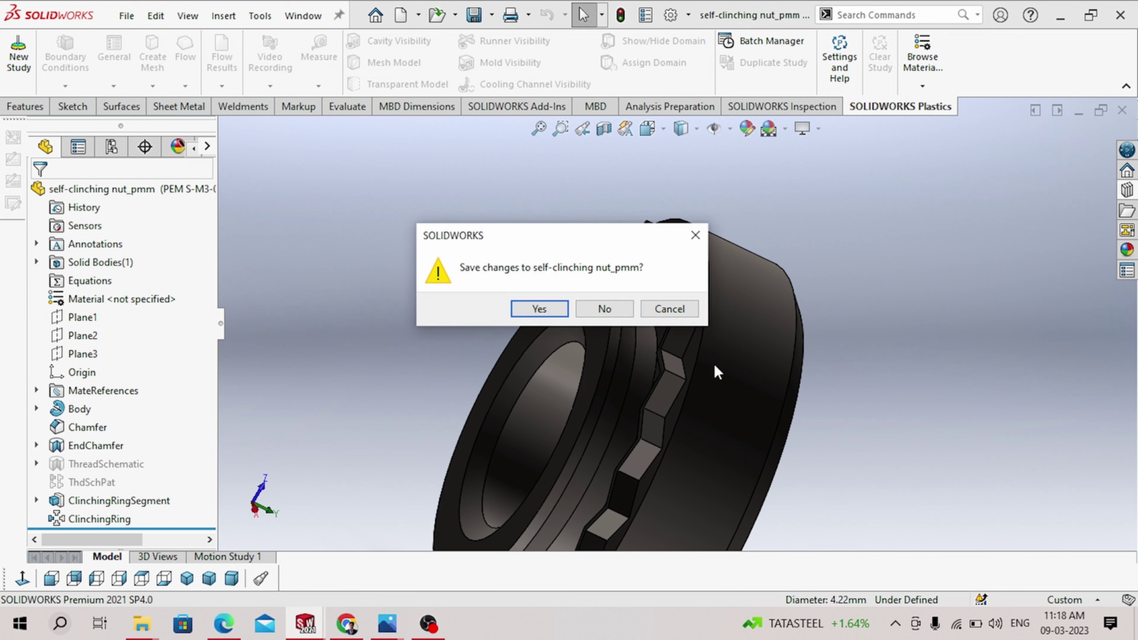
{"action": "left_click", "coordinate": [614, 314]}
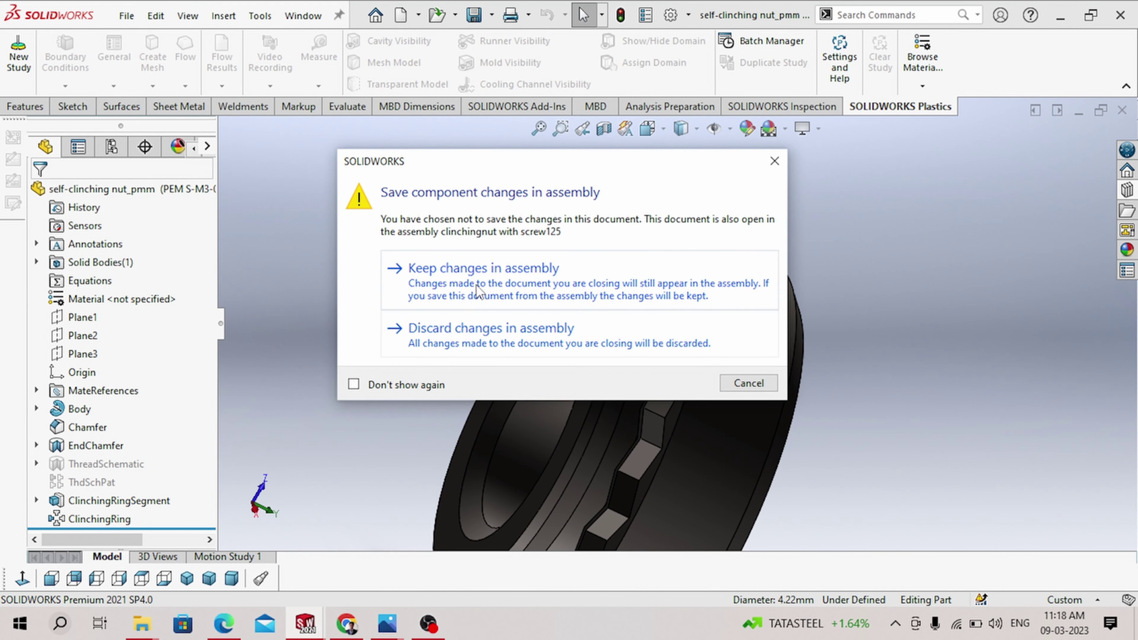
{"action": "left_click", "coordinate": [506, 339]}
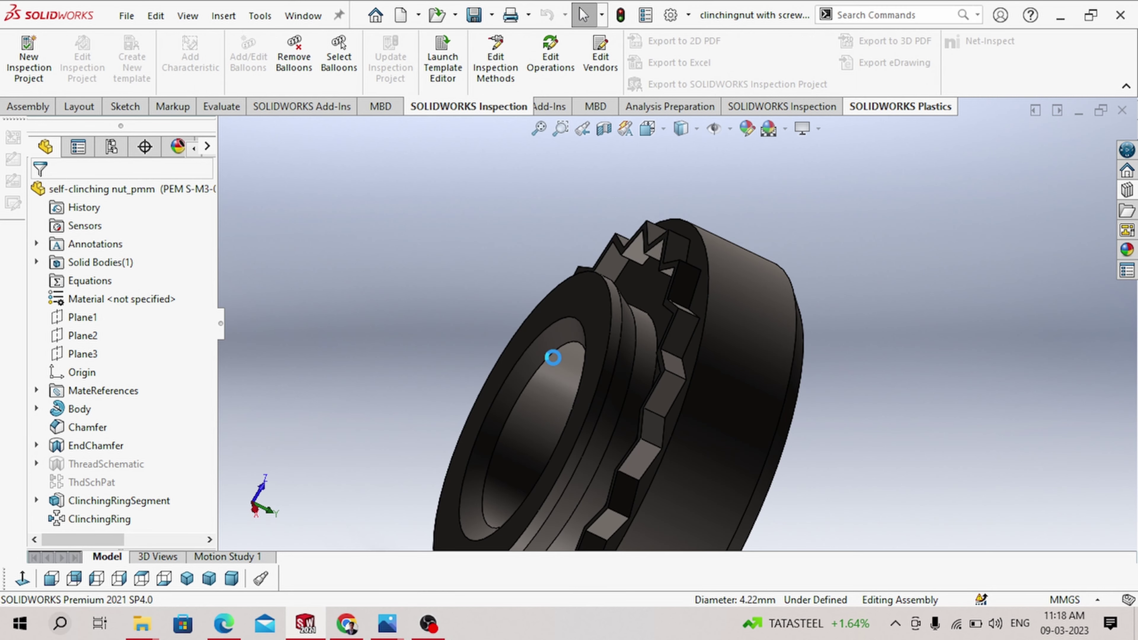
Make the yellow base component transparent in the assembly.
{"action": "scroll", "coordinate": [666, 363], "scroll_direction": "up", "scroll_amount": 4}
{"action": "scroll", "coordinate": [700, 313], "scroll_direction": "down", "scroll_amount": 5}
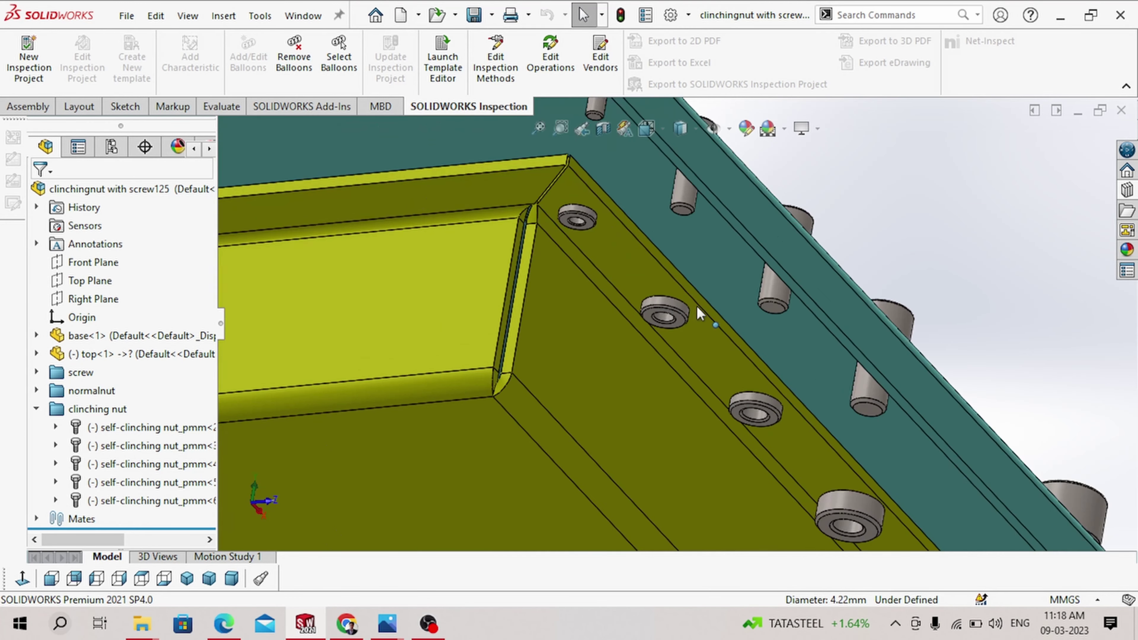
{"action": "scroll", "coordinate": [701, 314], "scroll_direction": "down", "scroll_amount": 5}
{"action": "left_click", "coordinate": [527, 278]}
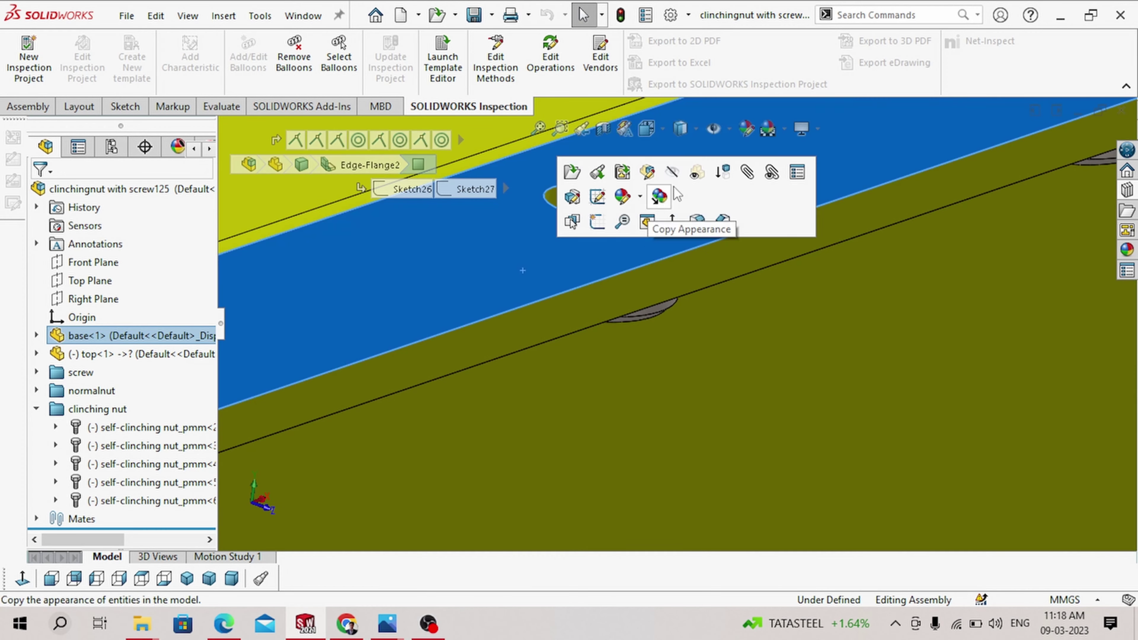
{"action": "left_click", "coordinate": [691, 171]}
Check the diameter of the collar edge on two neighbouring self-clinching nuts in the transparent base flange.
{"action": "scroll", "coordinate": [622, 291], "scroll_direction": "up", "scroll_amount": 5}
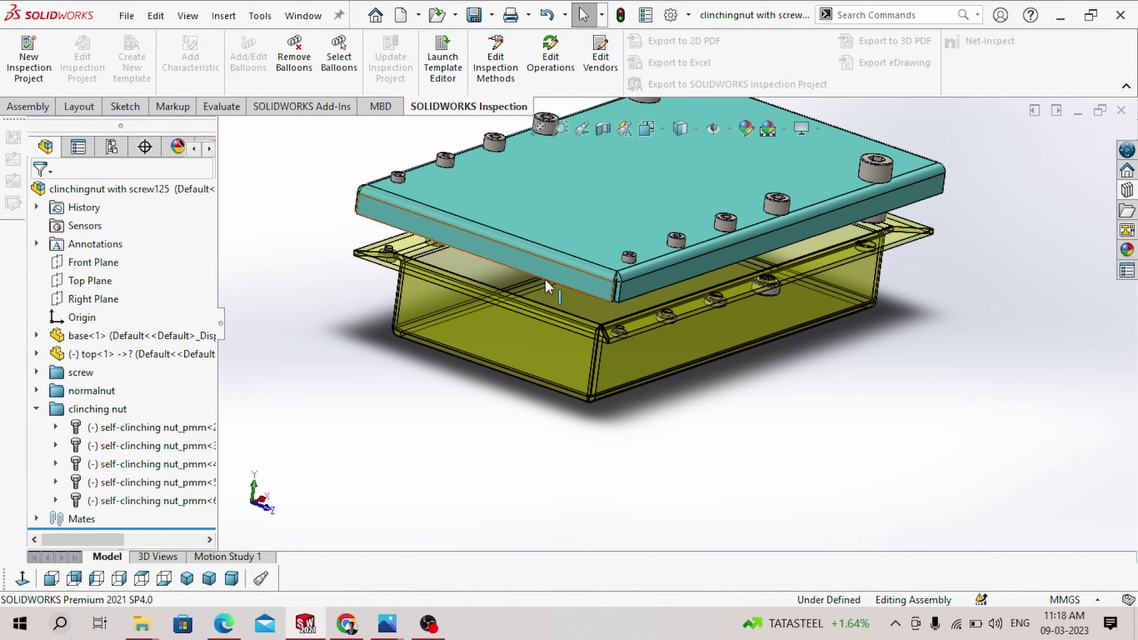
{"action": "scroll", "coordinate": [620, 301], "scroll_direction": "down", "scroll_amount": 6}
{"action": "scroll", "coordinate": [660, 377], "scroll_direction": "down", "scroll_amount": 3}
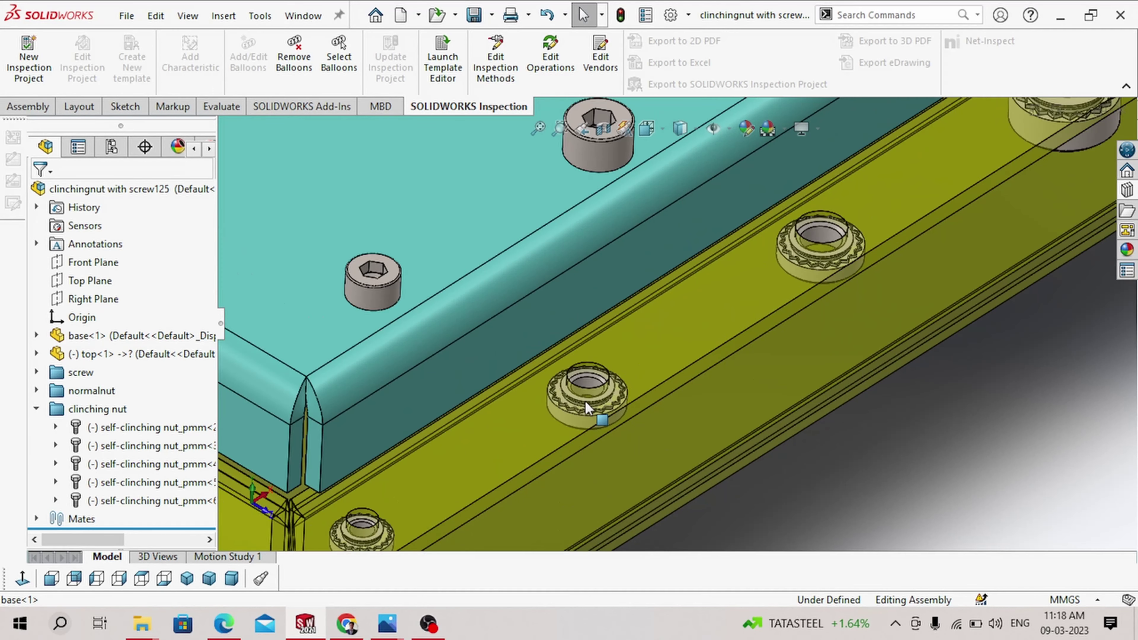
{"action": "scroll", "coordinate": [598, 407], "scroll_direction": "down", "scroll_amount": 5}
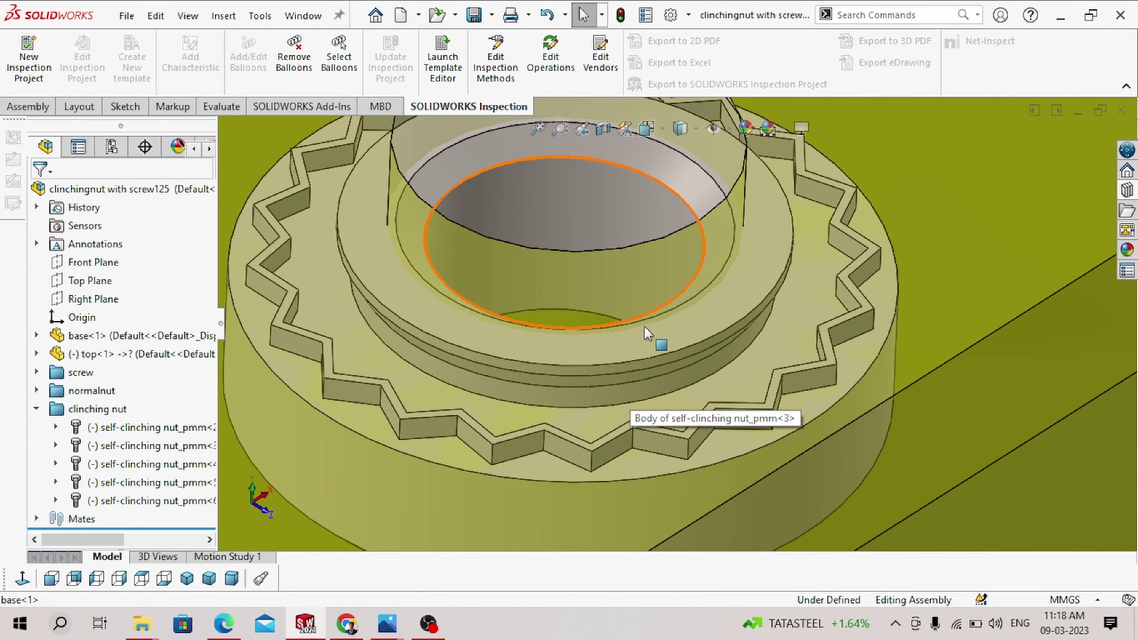
{"action": "left_click", "coordinate": [618, 366]}
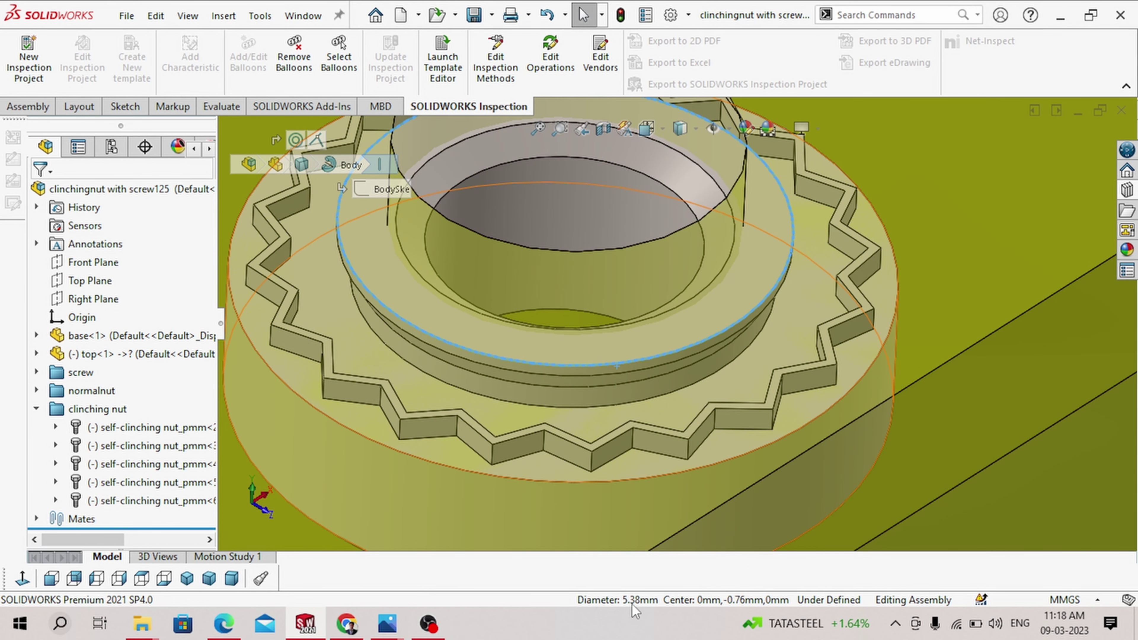
{"action": "scroll", "coordinate": [677, 544], "scroll_direction": "up", "scroll_amount": 5}
{"action": "middle_click_drag", "start_coordinate": [349, 477], "coordinate": [529, 387], "text": "ctrl"}
{"action": "left_click", "coordinate": [498, 359]}
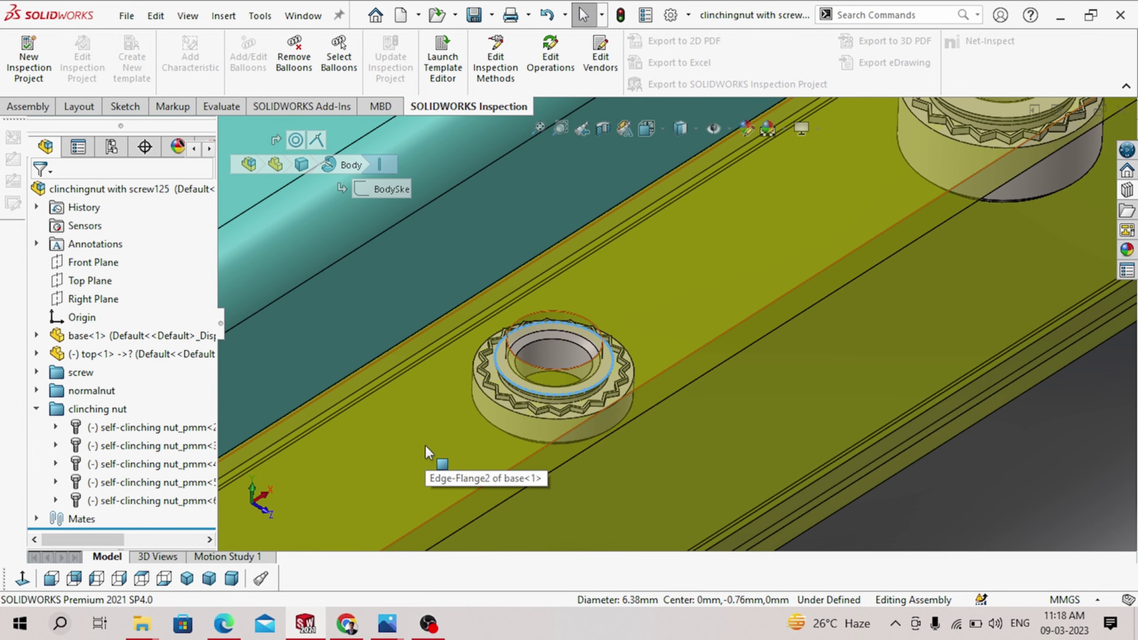
Examine the self-clinching nuts and their matching cap screws from above and from beneath the transparent base.
{"action": "scroll", "coordinate": [717, 291], "scroll_direction": "up", "scroll_amount": 3}
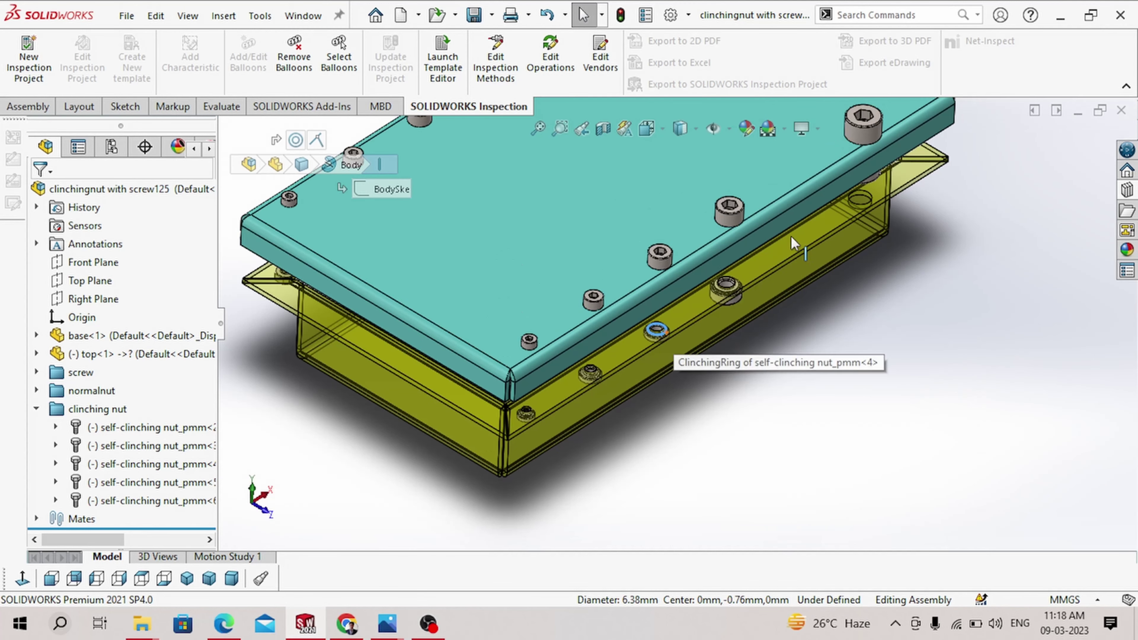
{"action": "scroll", "coordinate": [660, 272], "scroll_direction": "down", "scroll_amount": 5}
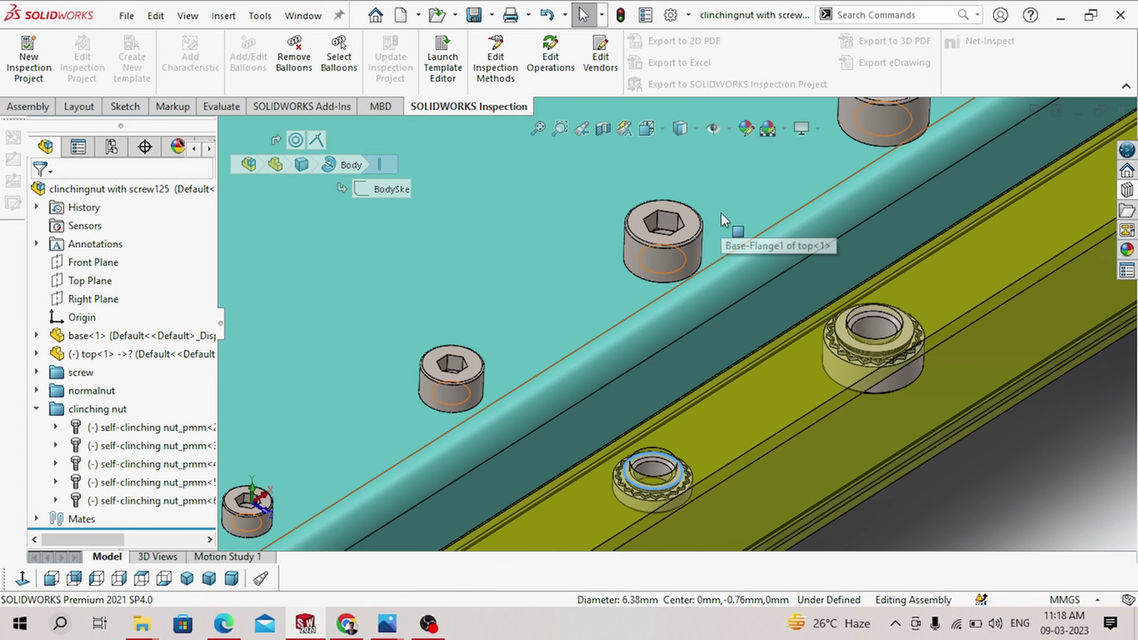
{"action": "scroll", "coordinate": [685, 316], "scroll_direction": "up", "scroll_amount": 5}
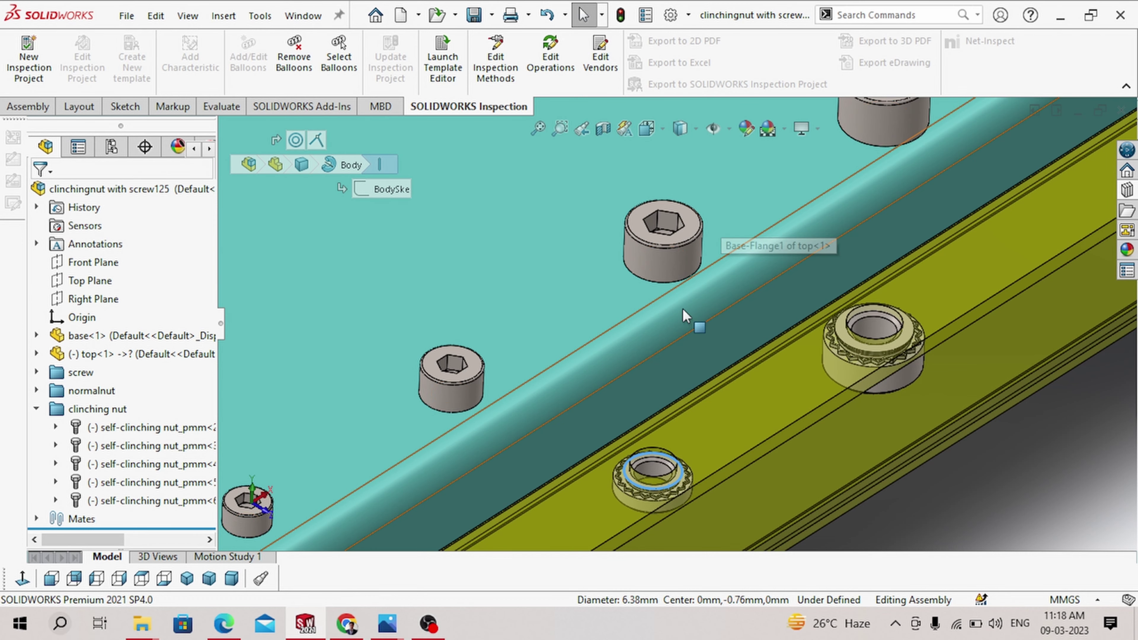
{"action": "scroll", "coordinate": [765, 315], "scroll_direction": "down", "scroll_amount": 2}
{"action": "scroll", "coordinate": [744, 361], "scroll_direction": "up", "scroll_amount": 4}
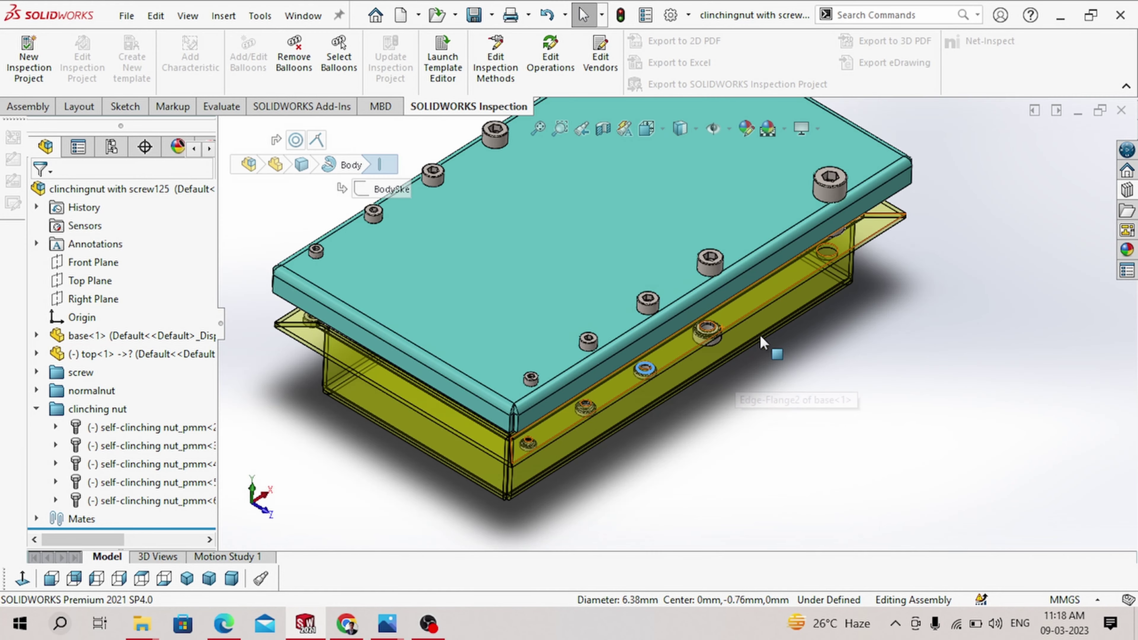
{"action": "middle_click_drag", "start_coordinate": [760, 336], "coordinate": [721, 141]}
{"action": "scroll", "coordinate": [672, 244], "scroll_direction": "down", "scroll_amount": 5}
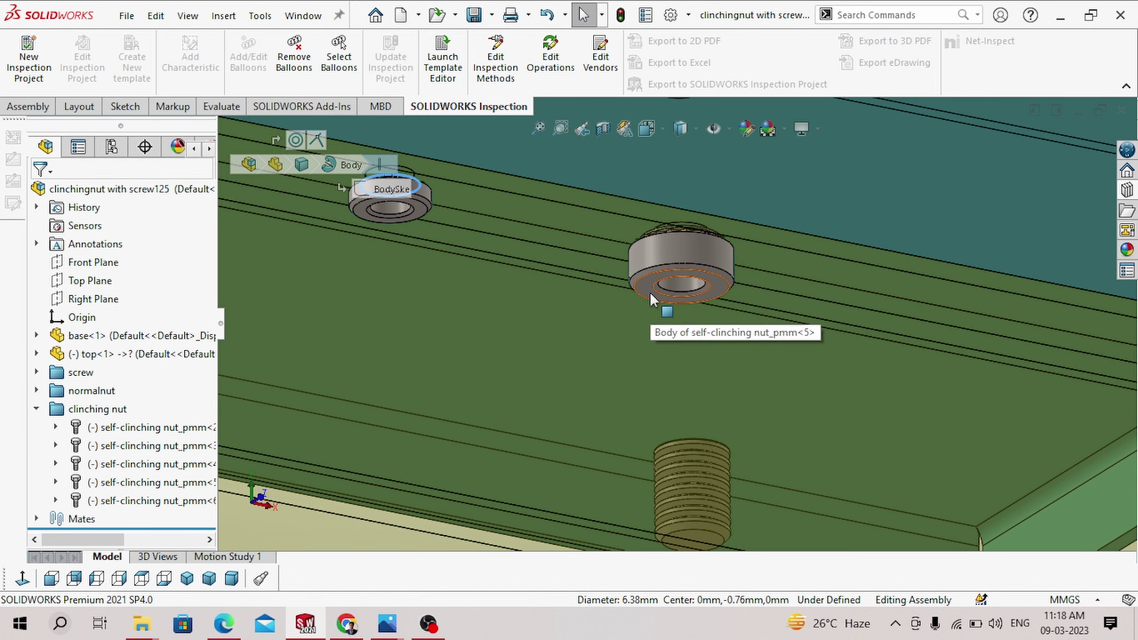
{"action": "key", "text": "f"}
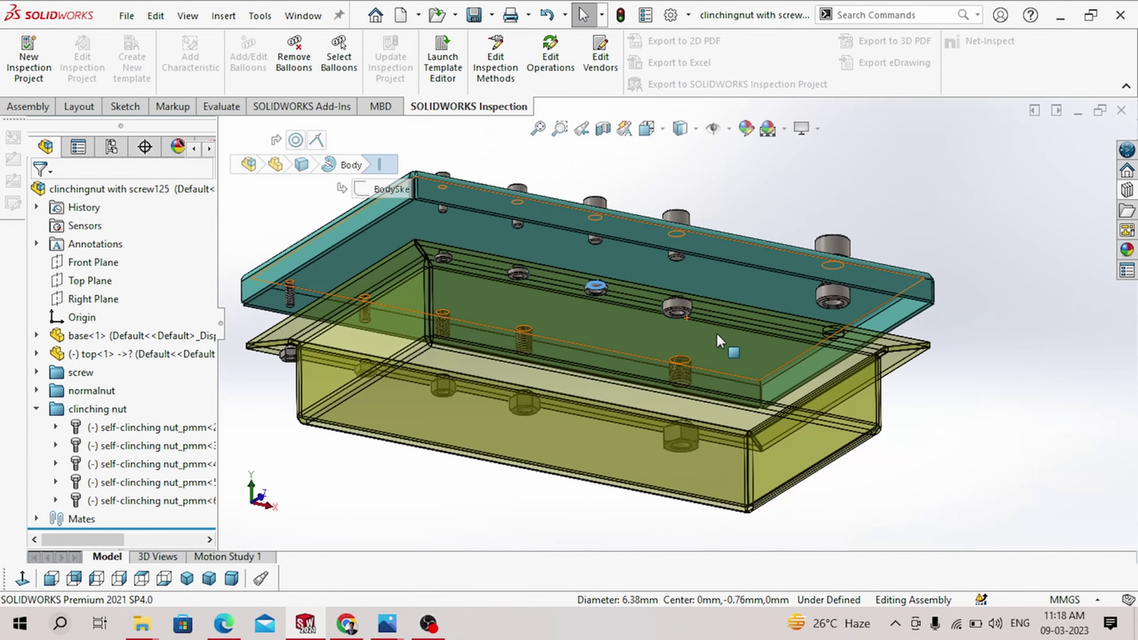
{"action": "middle_click_drag", "start_coordinate": [718, 341], "coordinate": [710, 318]}
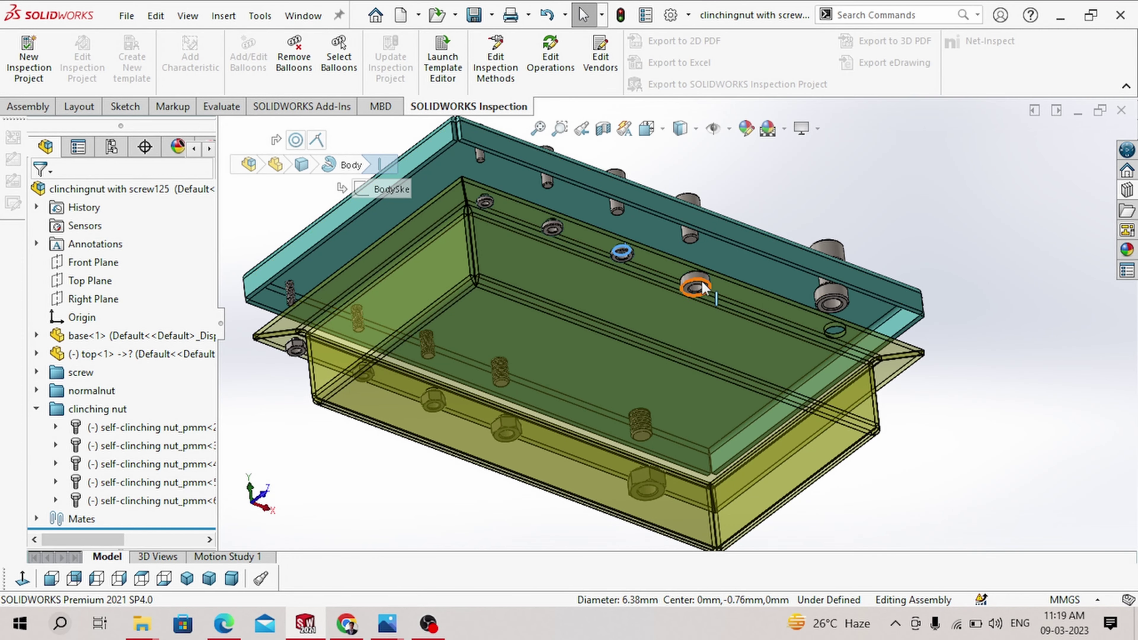
{"action": "scroll", "coordinate": [702, 285], "scroll_direction": "down", "scroll_amount": 5}
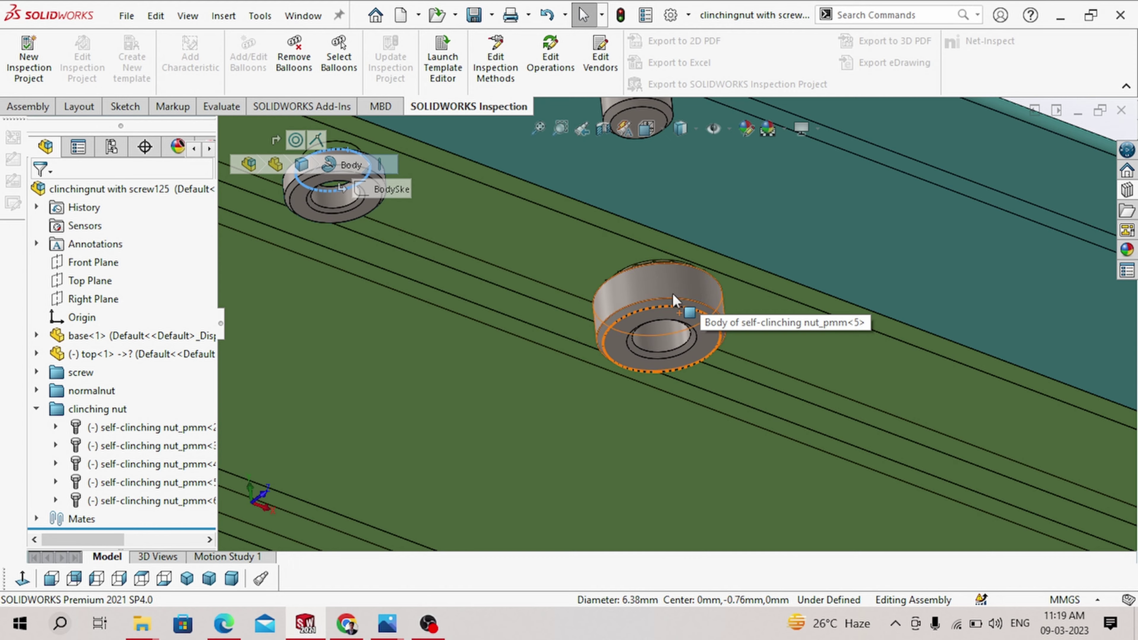
{"action": "middle_click_drag", "start_coordinate": [672, 294], "coordinate": [635, 272]}
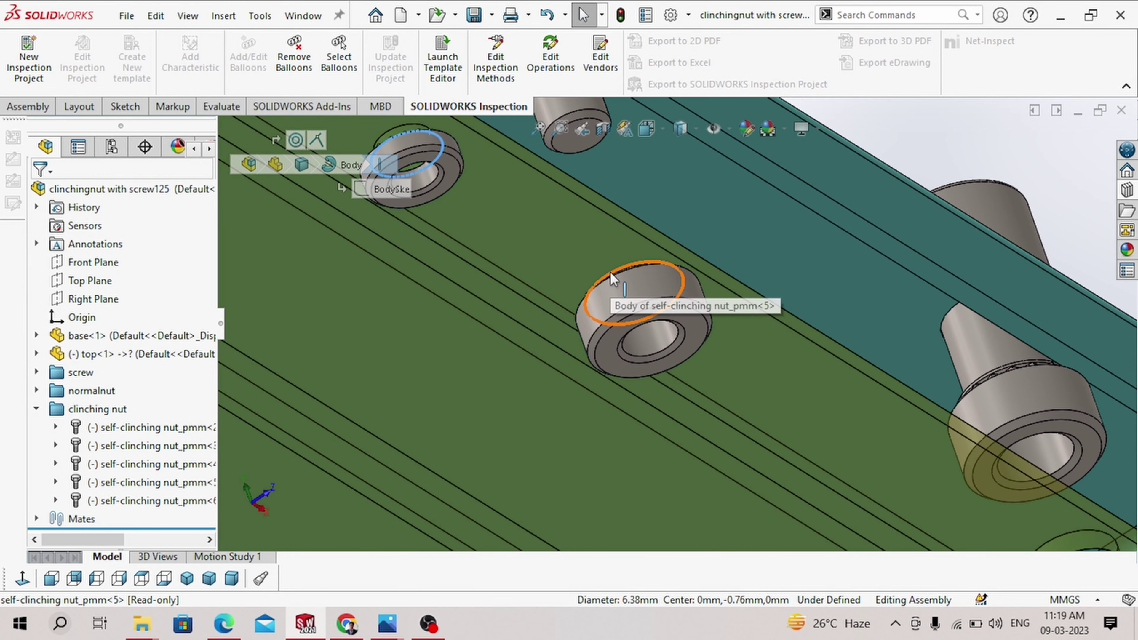
{"action": "scroll", "coordinate": [668, 329], "scroll_direction": "up", "scroll_amount": 10}
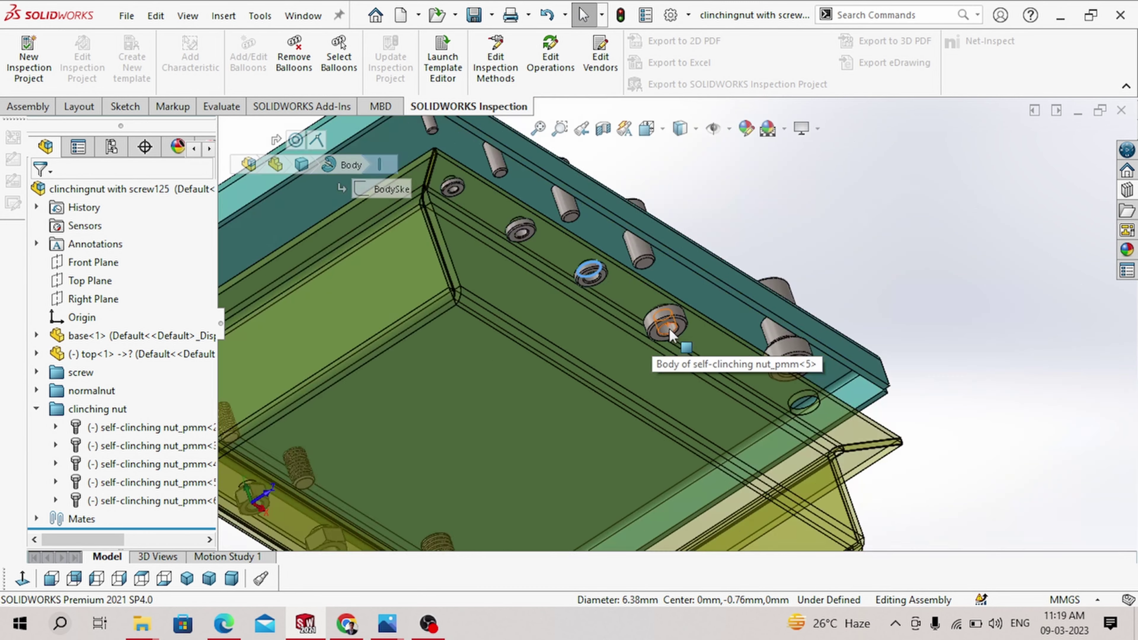
{"action": "middle_click_drag", "start_coordinate": [656, 323], "coordinate": [826, 334]}
{"action": "left_click", "coordinate": [825, 334]}
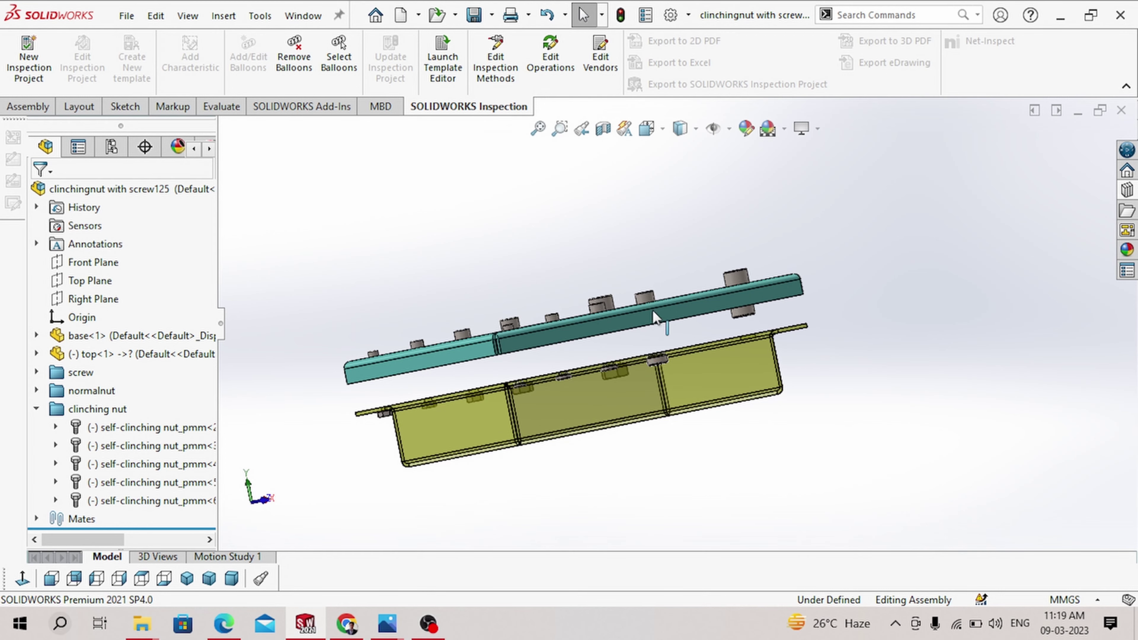
Turn off the transparency of the yellow base component.
{"action": "middle_click_drag", "start_coordinate": [653, 311], "coordinate": [652, 482]}
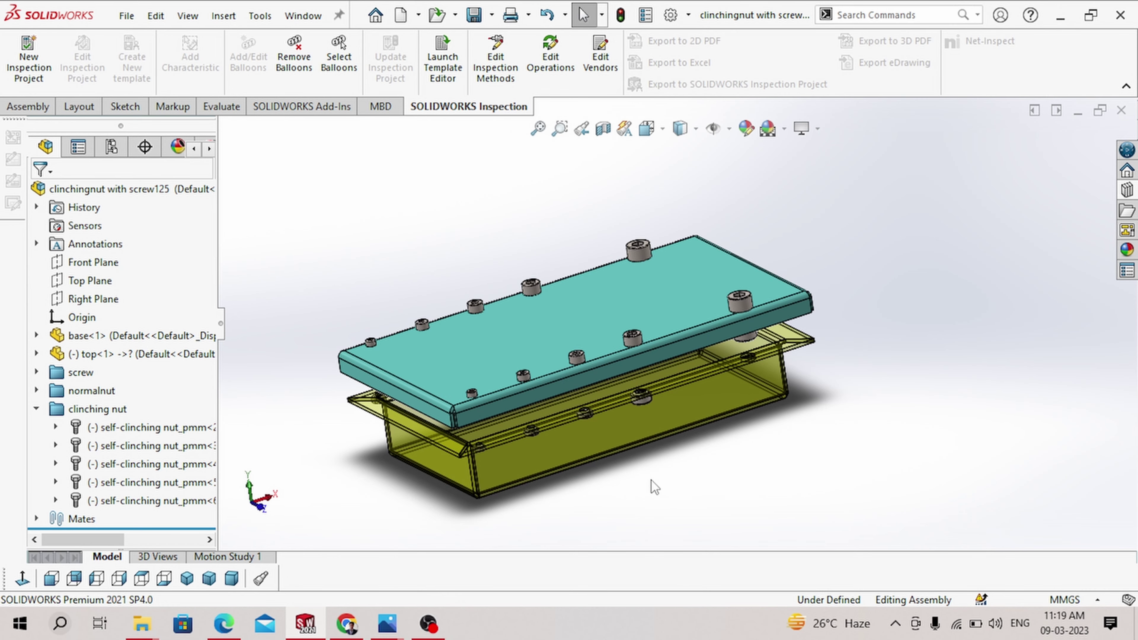
{"action": "scroll", "coordinate": [638, 417], "scroll_direction": "down", "scroll_amount": 5}
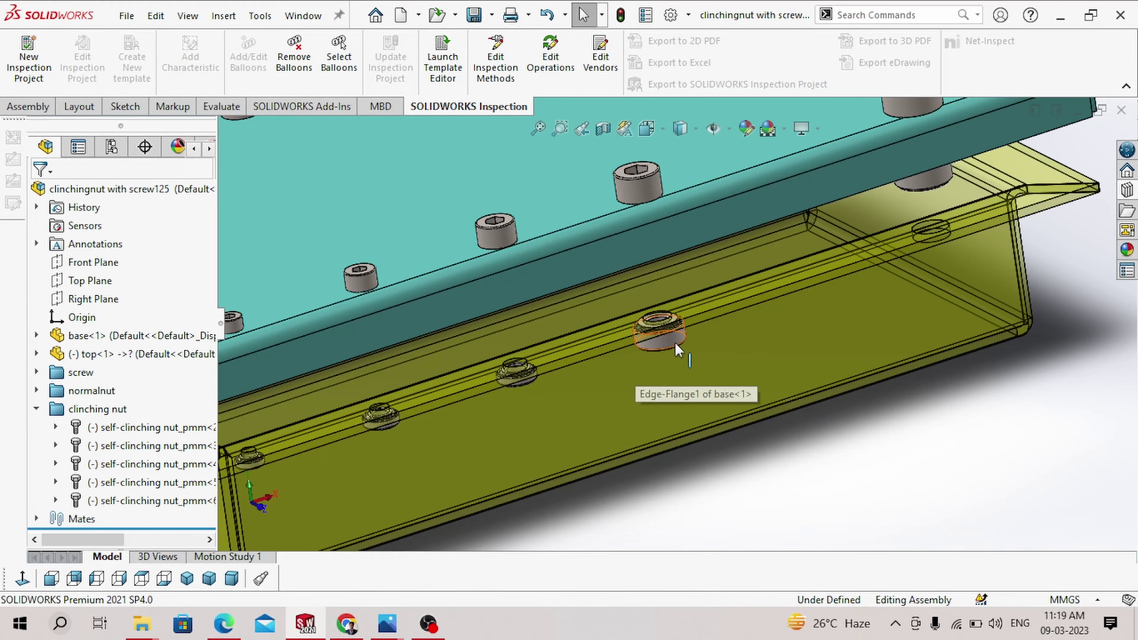
{"action": "left_click", "coordinate": [760, 362]}
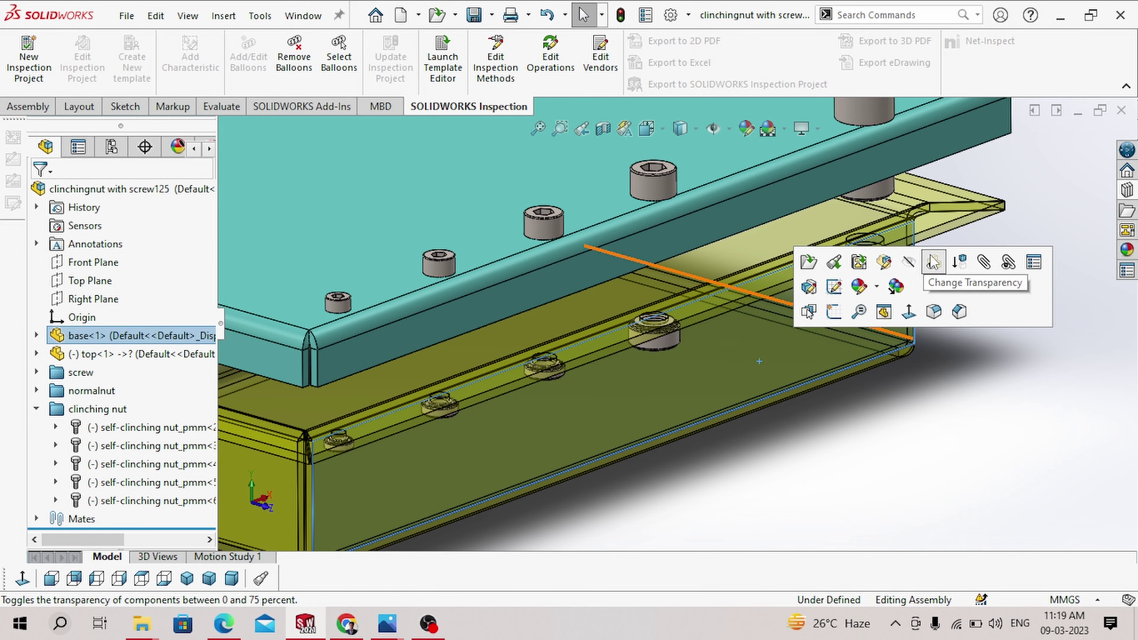
{"action": "left_click", "coordinate": [935, 263]}
{"action": "left_click", "coordinate": [957, 385]}
{"action": "scroll", "coordinate": [629, 360], "scroll_direction": "up", "scroll_amount": 2}
{"action": "scroll", "coordinate": [434, 391], "scroll_direction": "down", "scroll_amount": 8}
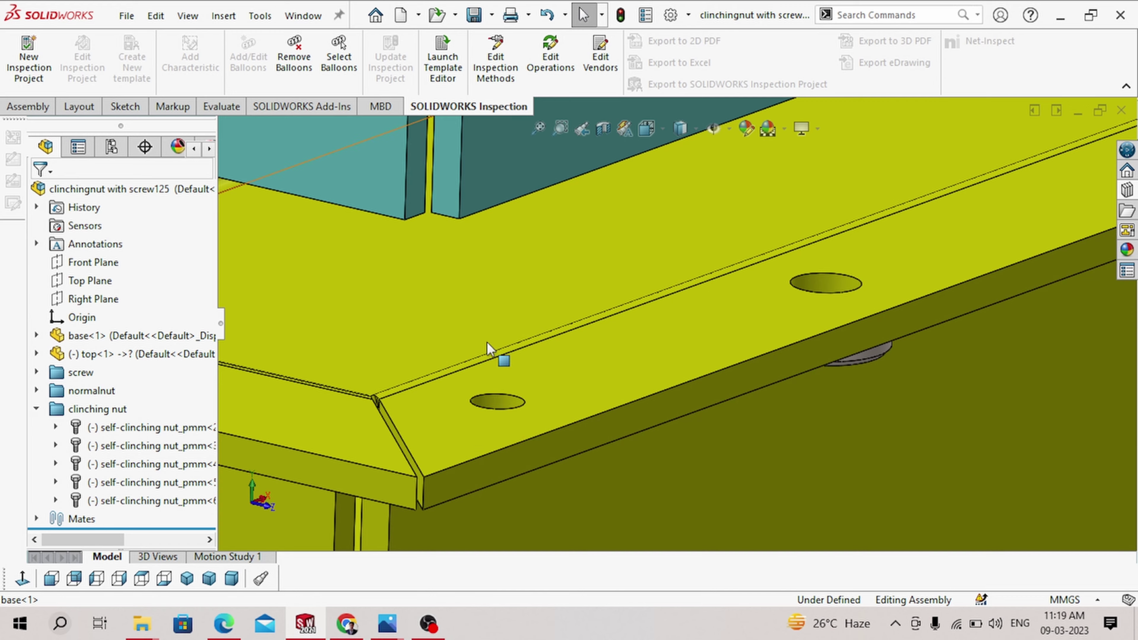
Examine the nuts along both base flanges and the matching cover screws from beneath the assembly.
{"action": "scroll", "coordinate": [705, 380], "scroll_direction": "up", "scroll_amount": 11}
{"action": "middle_click_drag", "start_coordinate": [592, 431], "coordinate": [630, 177]}
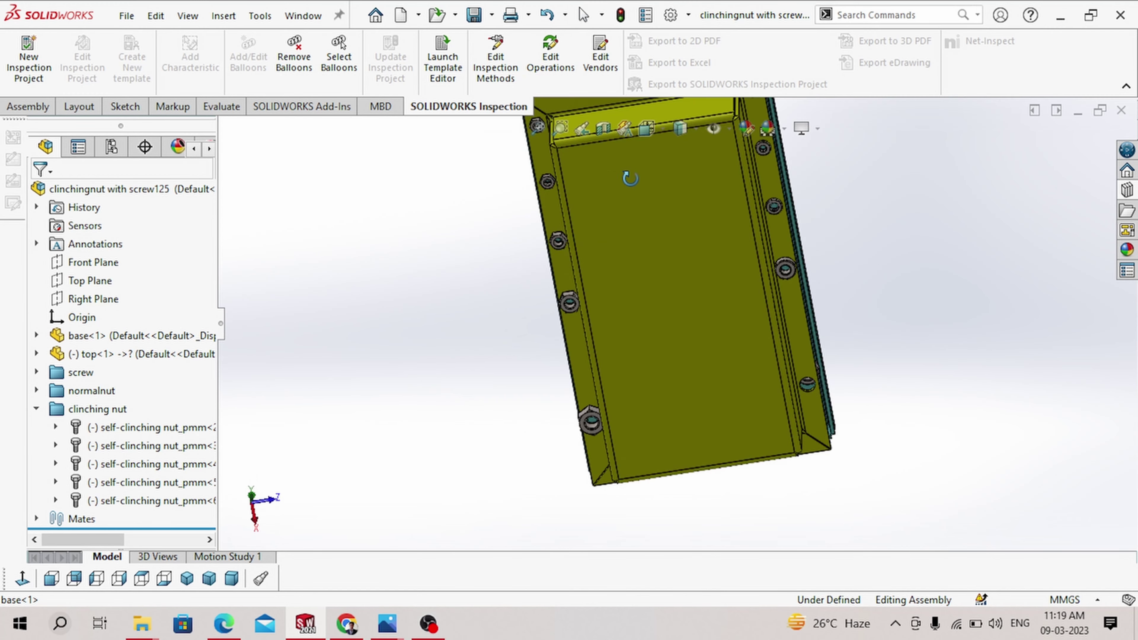
{"action": "scroll", "coordinate": [682, 415], "scroll_direction": "up", "scroll_amount": 1}
{"action": "middle_click_drag", "start_coordinate": [682, 415], "coordinate": [836, 359]}
{"action": "scroll", "coordinate": [632, 292], "scroll_direction": "down", "scroll_amount": 6}
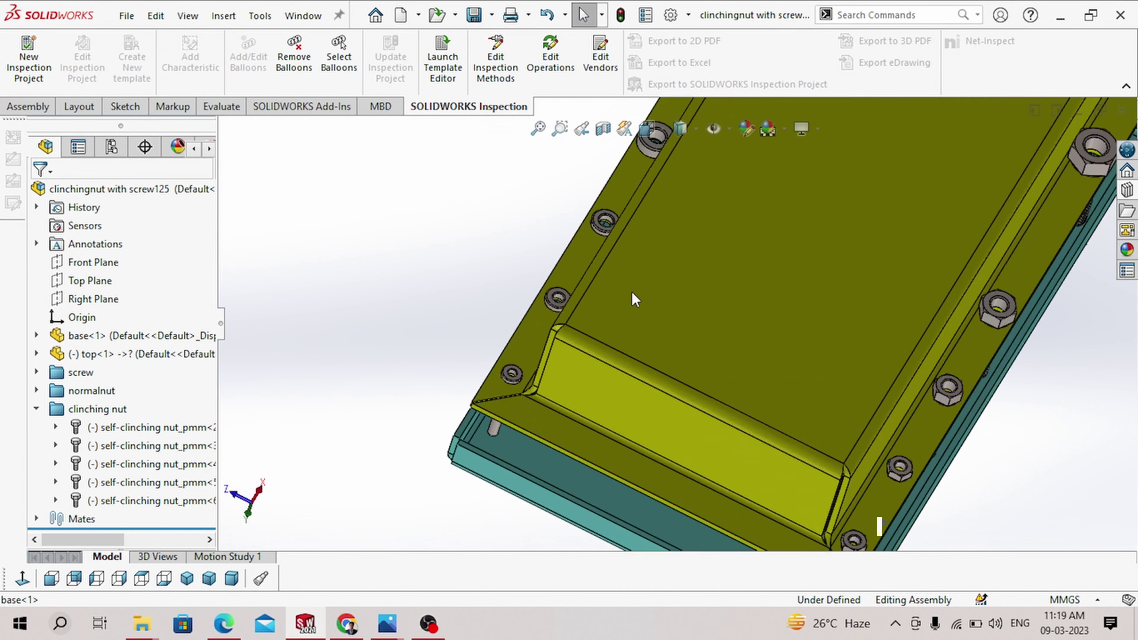
{"action": "middle_click_drag", "start_coordinate": [538, 277], "coordinate": [594, 258]}
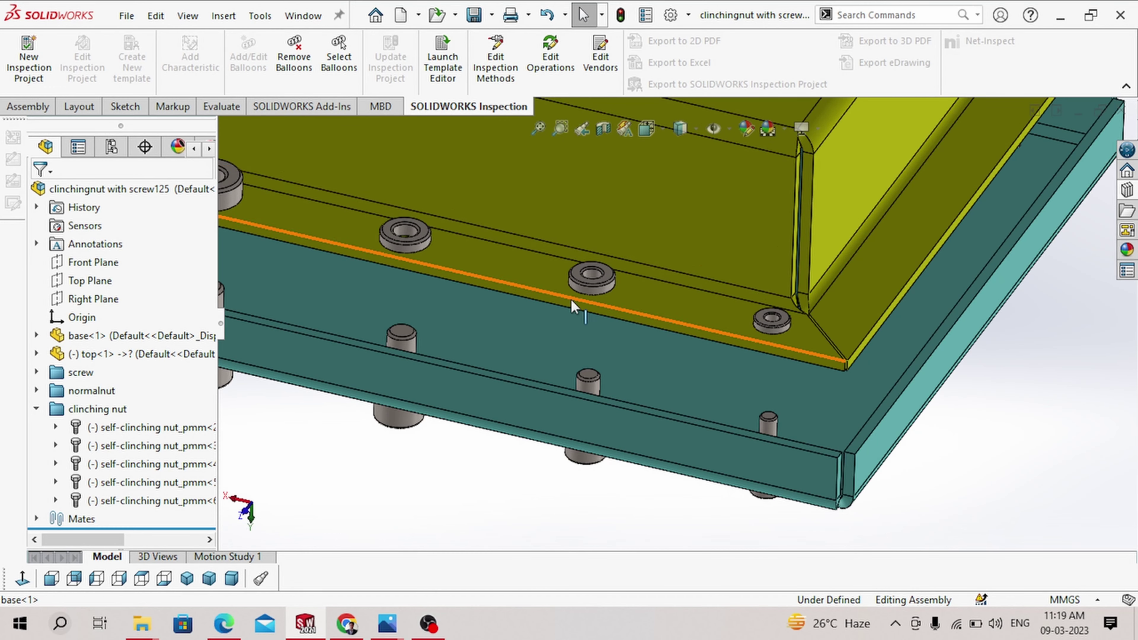
{"action": "scroll", "coordinate": [611, 295], "scroll_direction": "up", "scroll_amount": 8}
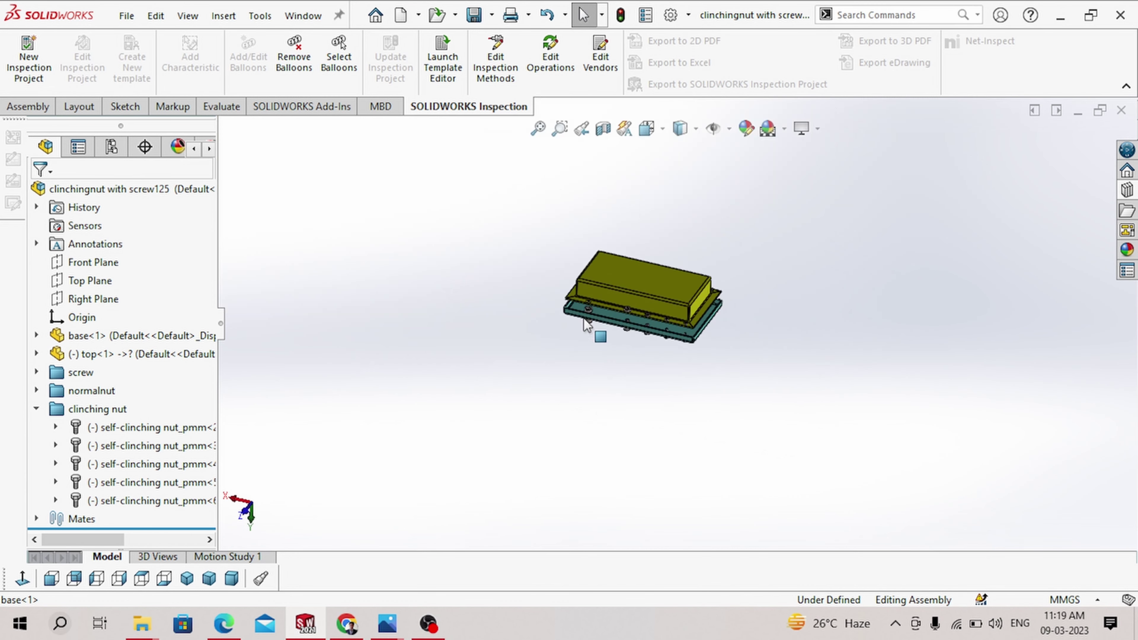
Lift the top cover well clear of the base so the mounting holes in the base flange are exposed.
{"action": "middle_click_drag", "start_coordinate": [601, 331], "coordinate": [773, 170]}
{"action": "scroll", "coordinate": [627, 354], "scroll_direction": "down", "scroll_amount": 4}
{"action": "middle_click_drag", "start_coordinate": [629, 371], "coordinate": [626, 227]}
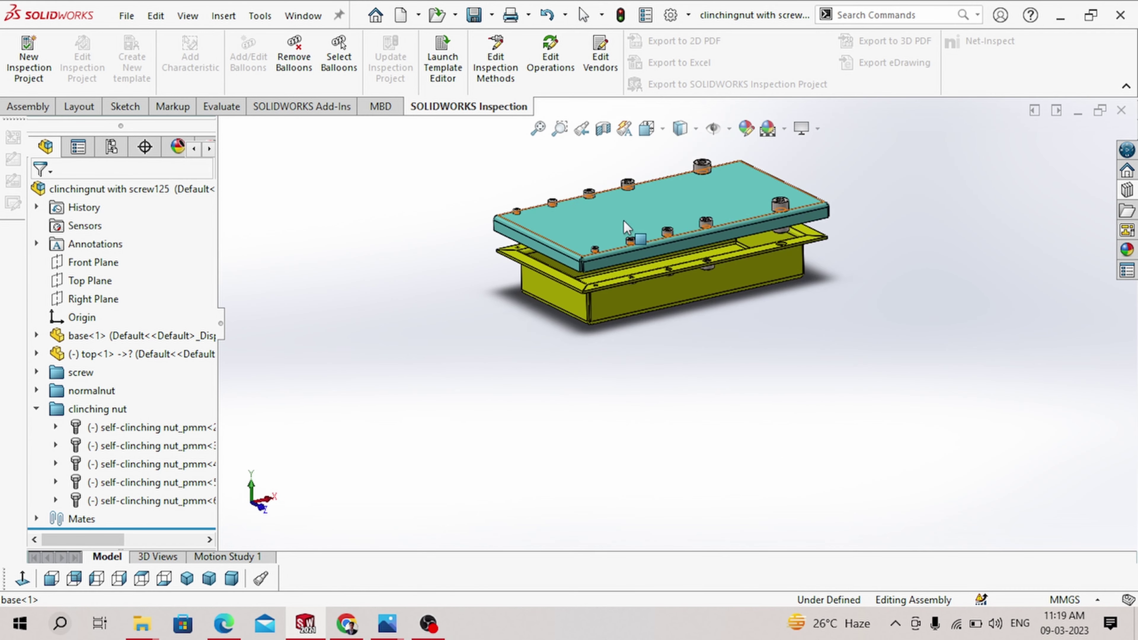
{"action": "scroll", "coordinate": [586, 260], "scroll_direction": "down", "scroll_amount": 5}
{"action": "left_click_drag", "start_coordinate": [631, 238], "coordinate": [629, 55]}
{"action": "scroll", "coordinate": [567, 326], "scroll_direction": "down", "scroll_amount": 3}
{"action": "scroll", "coordinate": [569, 332], "scroll_direction": "down", "scroll_amount": 2}
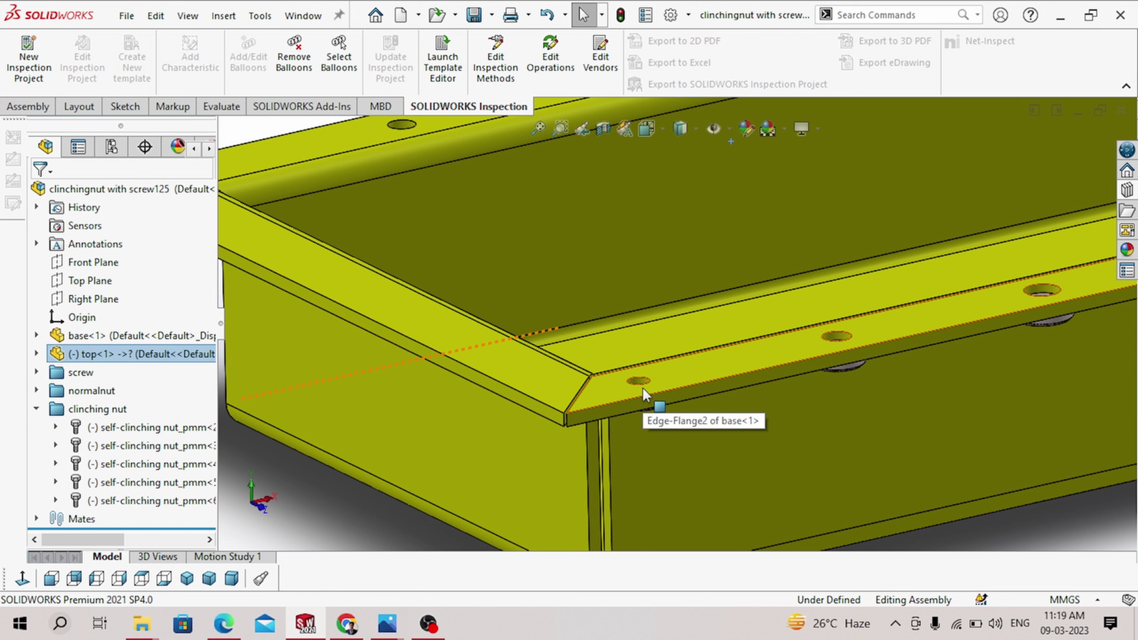
Switch to the Edge browser, view the "Assembly With Rivet Nuts" image in the rivet nut operation results, and return to SOLIDWORKS.
{"action": "mouse_move", "coordinate": [369, 634]}
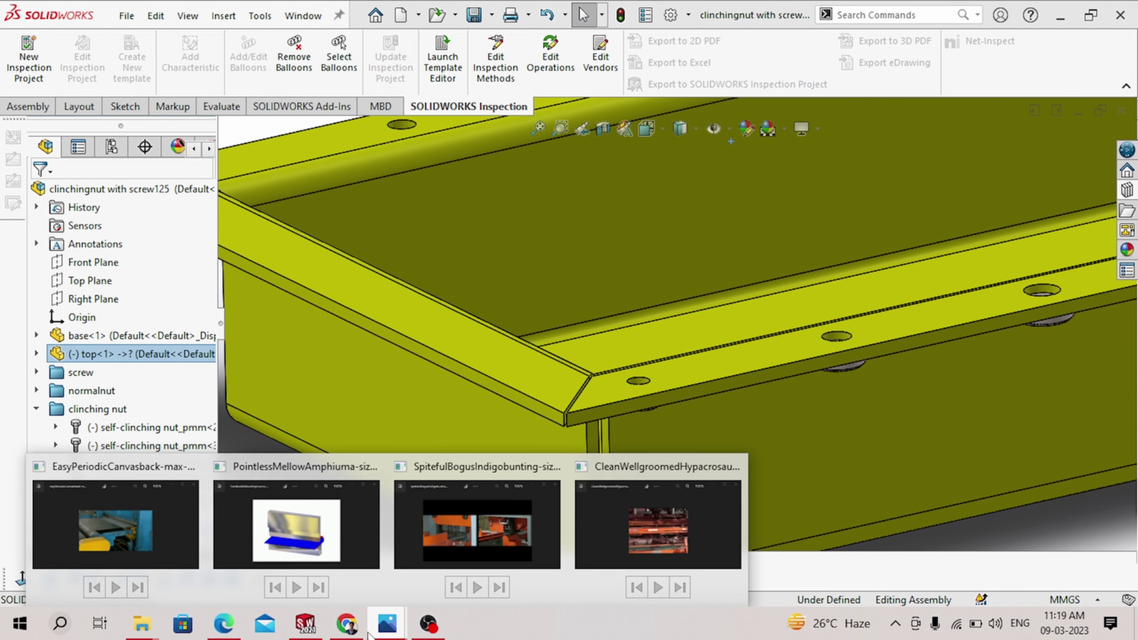
{"action": "left_click", "coordinate": [223, 624]}
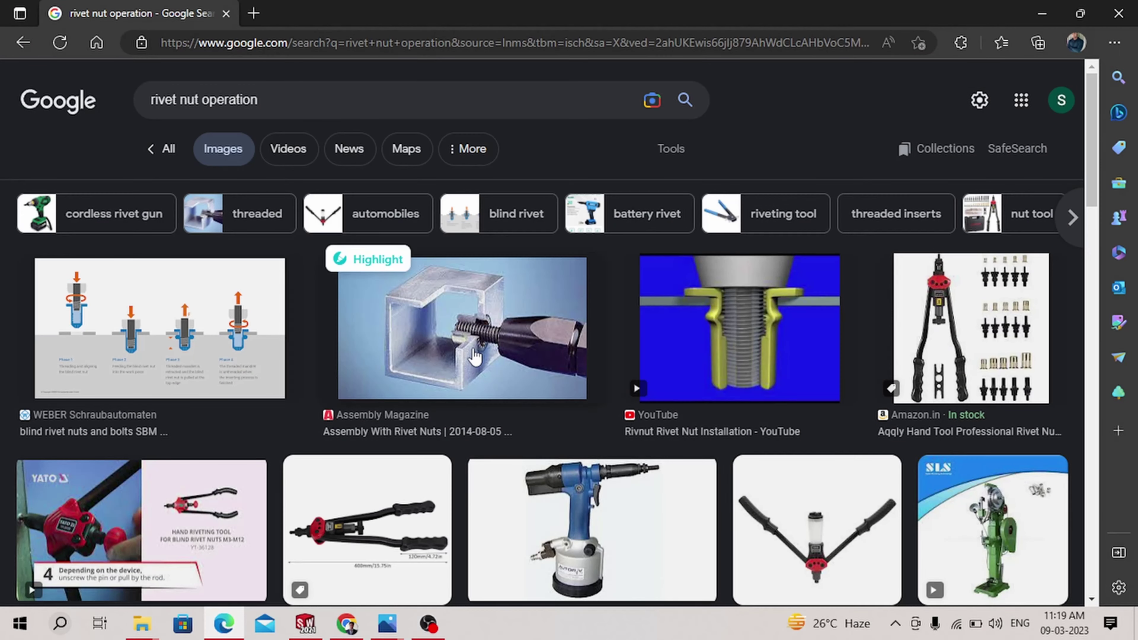
{"action": "scroll", "coordinate": [475, 356], "scroll_direction": "down", "scroll_amount": 5}
{"action": "scroll", "coordinate": [476, 341], "scroll_direction": "up", "scroll_amount": 5}
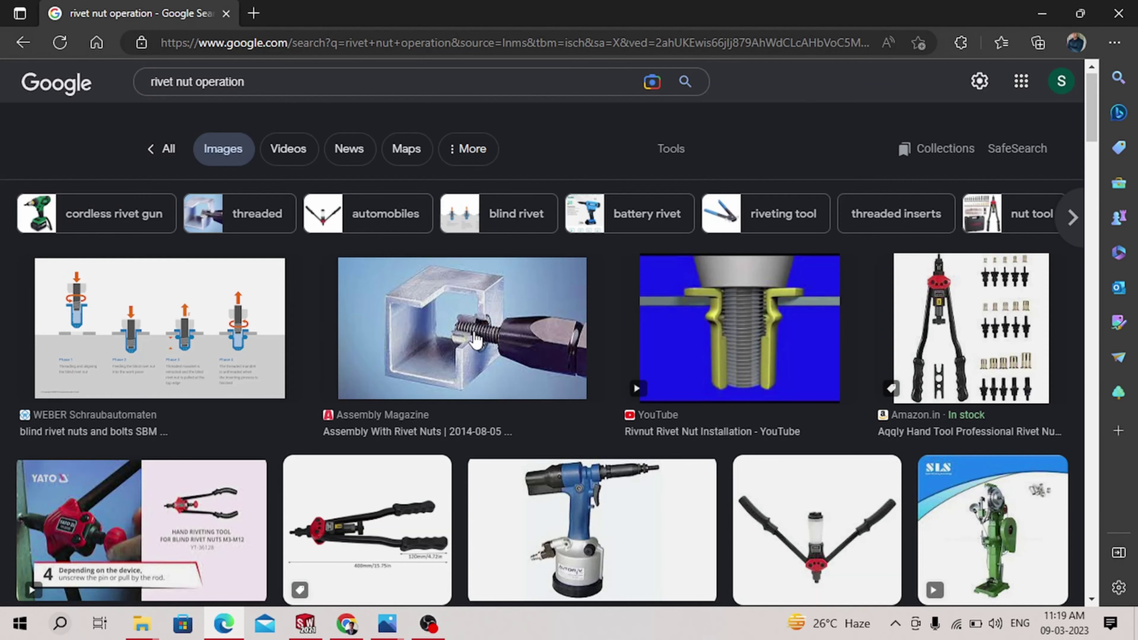
{"action": "left_click", "coordinate": [524, 341]}
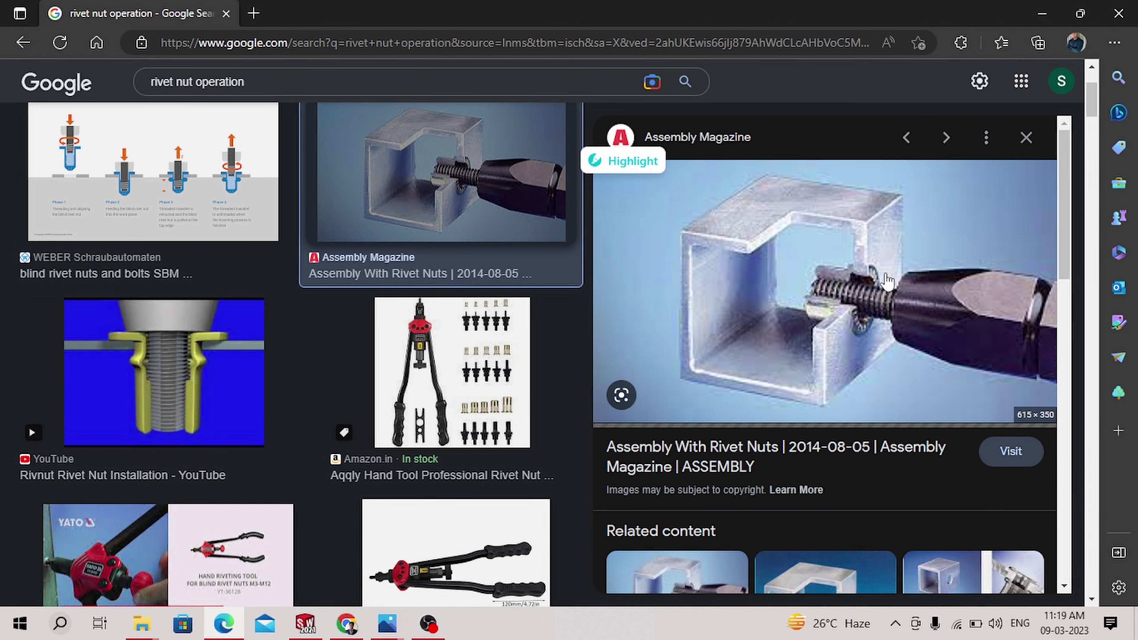
{"action": "left_click", "coordinate": [1046, 16]}
Lower the top cover onto the base flange, and undo that move.
{"action": "scroll", "coordinate": [692, 386], "scroll_direction": "up", "scroll_amount": 3}
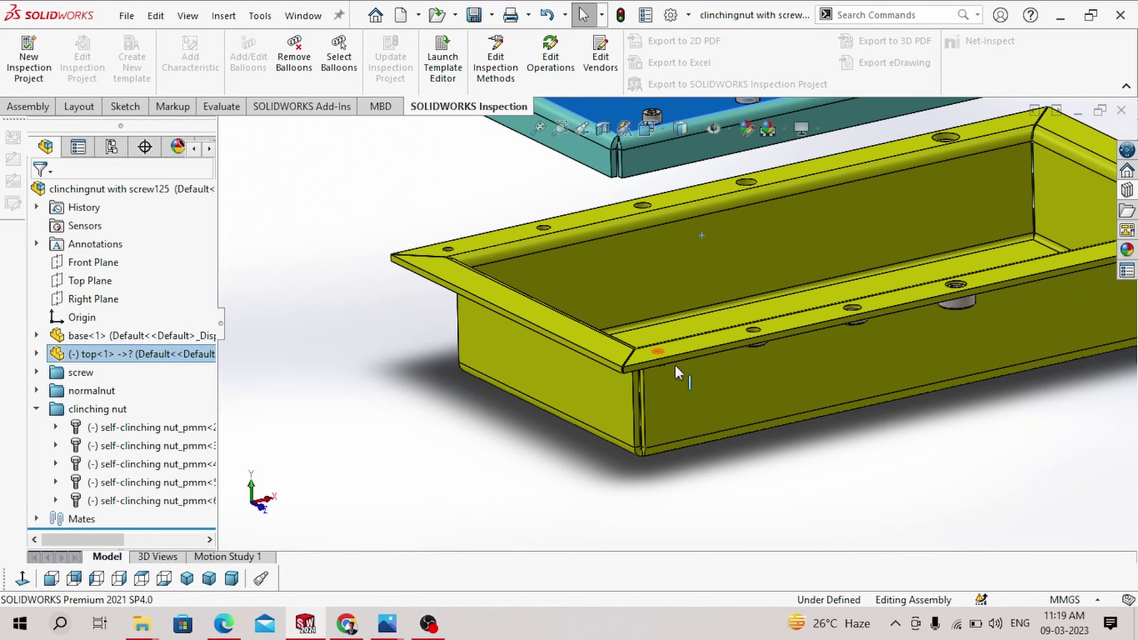
{"action": "scroll", "coordinate": [687, 363], "scroll_direction": "down", "scroll_amount": 3}
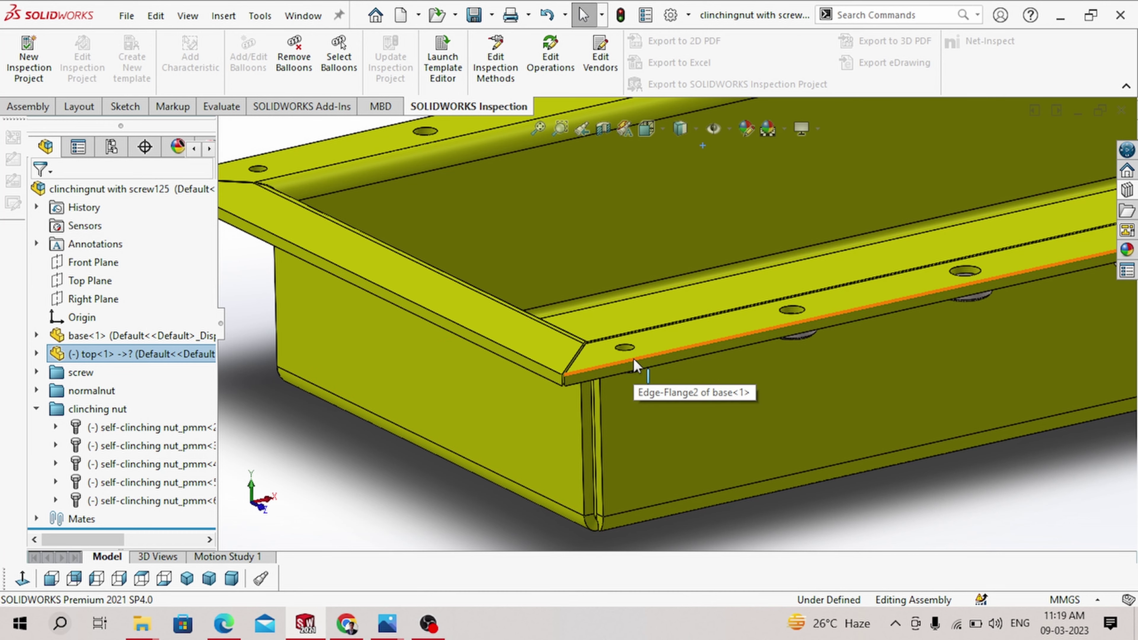
{"action": "scroll", "coordinate": [633, 358], "scroll_direction": "up", "scroll_amount": 5}
{"action": "left_click_drag", "start_coordinate": [669, 224], "coordinate": [617, 389]}
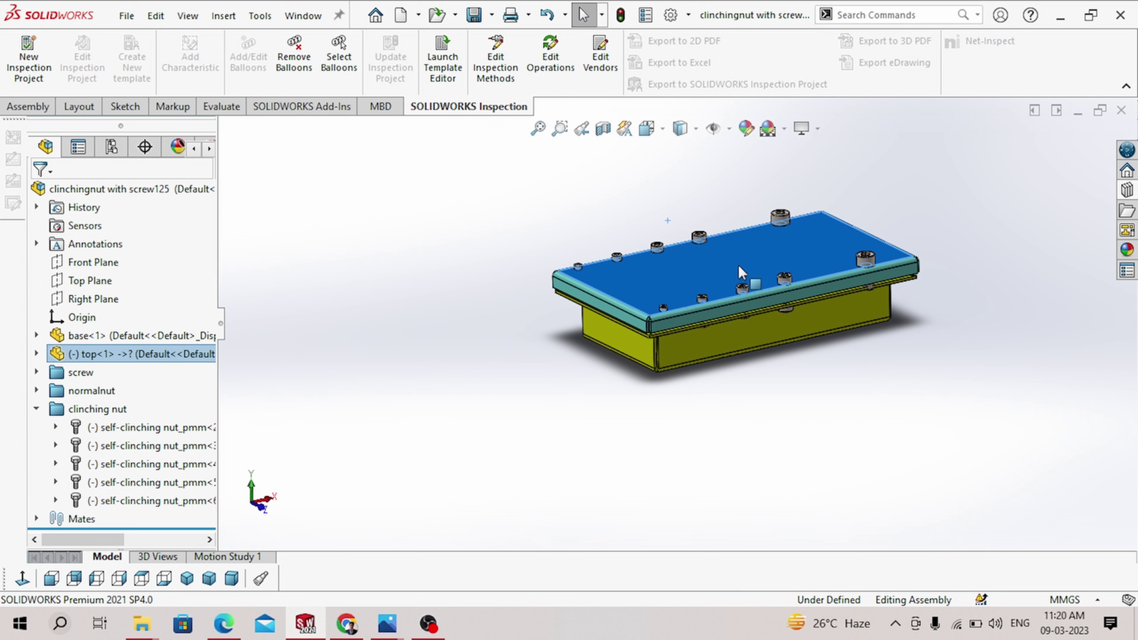
{"action": "key", "text": "ctrl+z"}
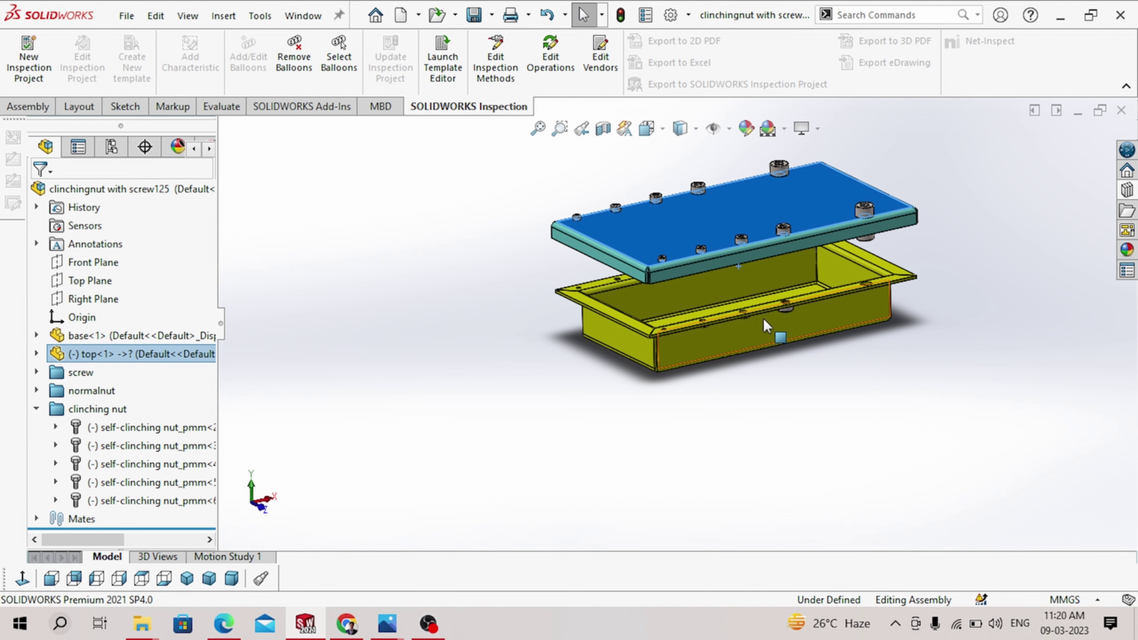
Examine the base flange holes from above and the self-clinching nuts beneath them with the cover separated.
{"action": "scroll", "coordinate": [683, 327], "scroll_direction": "down", "scroll_amount": 5}
{"action": "middle_click_drag", "start_coordinate": [566, 371], "coordinate": [599, 378]}
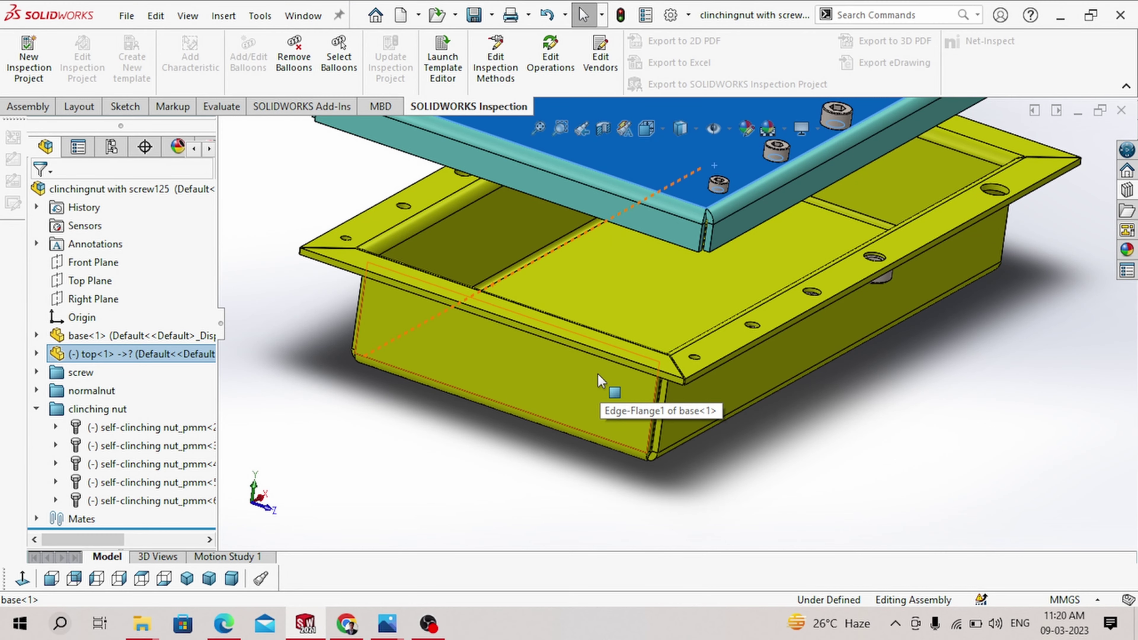
{"action": "scroll", "coordinate": [946, 309], "scroll_direction": "up", "scroll_amount": 5}
{"action": "middle_click_drag", "start_coordinate": [740, 361], "coordinate": [723, 193]}
{"action": "scroll", "coordinate": [699, 220], "scroll_direction": "down", "scroll_amount": 4}
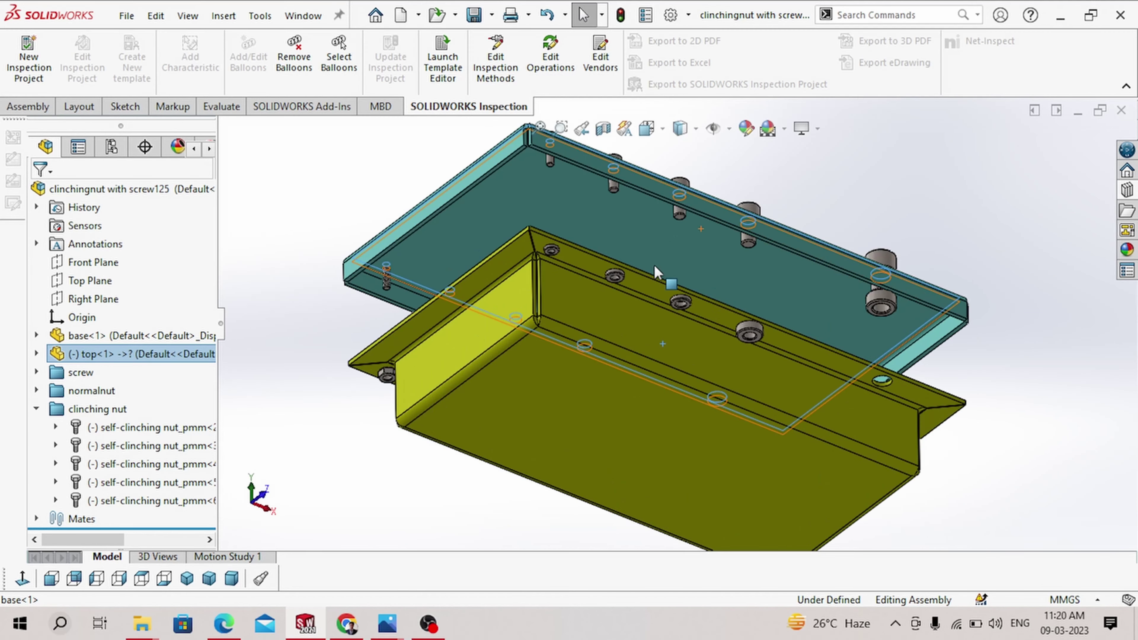
{"action": "scroll", "coordinate": [656, 272], "scroll_direction": "down", "scroll_amount": 3}
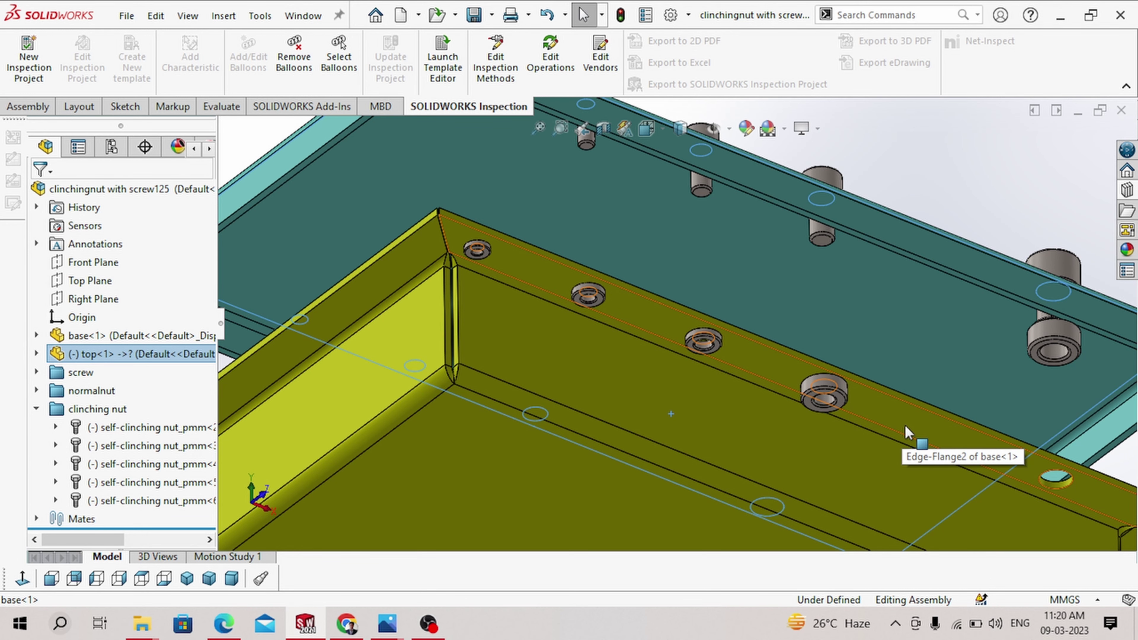
Lower the top cover onto the base so its screws line up with the self-clinching nuts under the flange.
{"action": "scroll", "coordinate": [736, 372], "scroll_direction": "up", "scroll_amount": 4}
{"action": "middle_click_drag", "start_coordinate": [736, 373], "coordinate": [699, 407]}
{"action": "scroll", "coordinate": [704, 381], "scroll_direction": "down", "scroll_amount": 5}
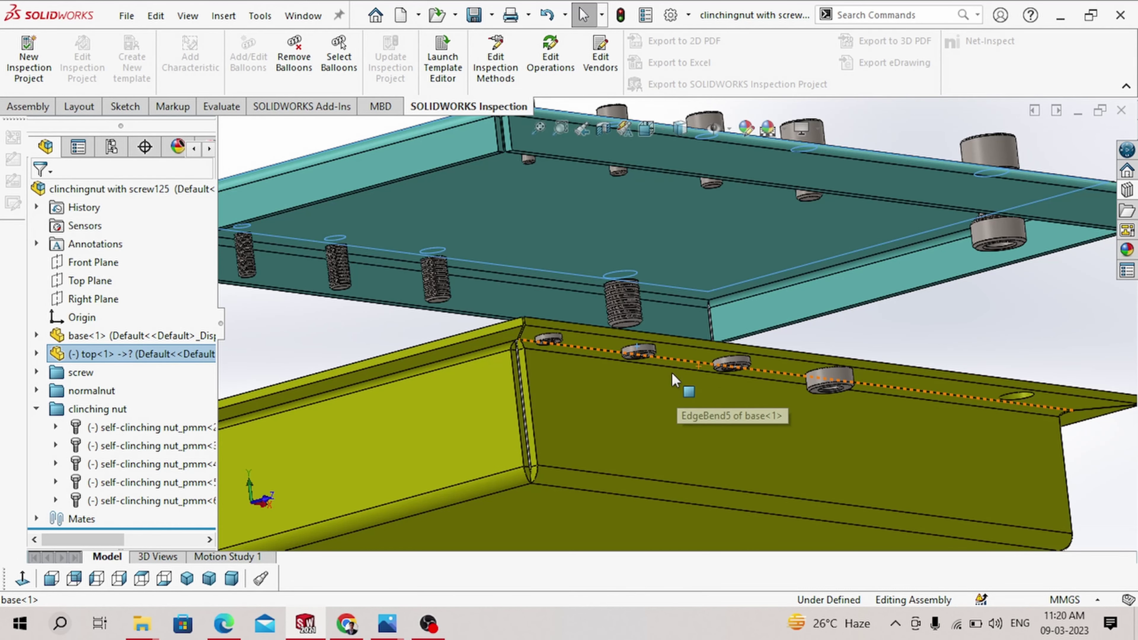
{"action": "left_click_drag", "start_coordinate": [964, 187], "coordinate": [979, 375]}
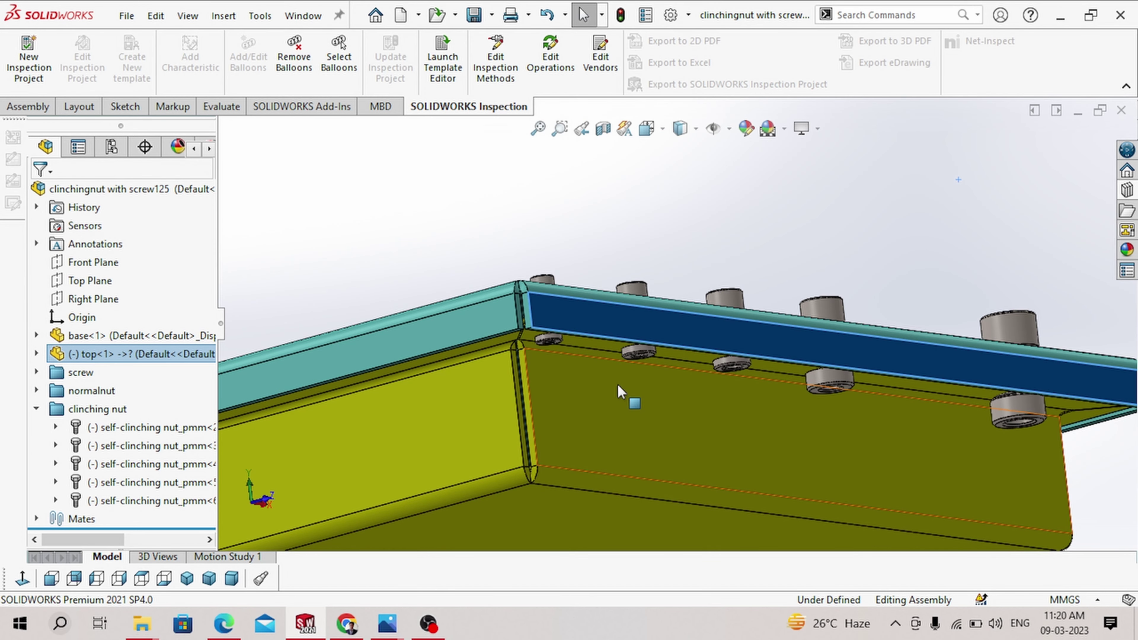
Examine the closed assembly's cap screw heads from above and its self-clinching nuts from beneath.
{"action": "scroll", "coordinate": [691, 356], "scroll_direction": "up", "scroll_amount": 2}
{"action": "middle_click_drag", "start_coordinate": [690, 356], "coordinate": [690, 493]}
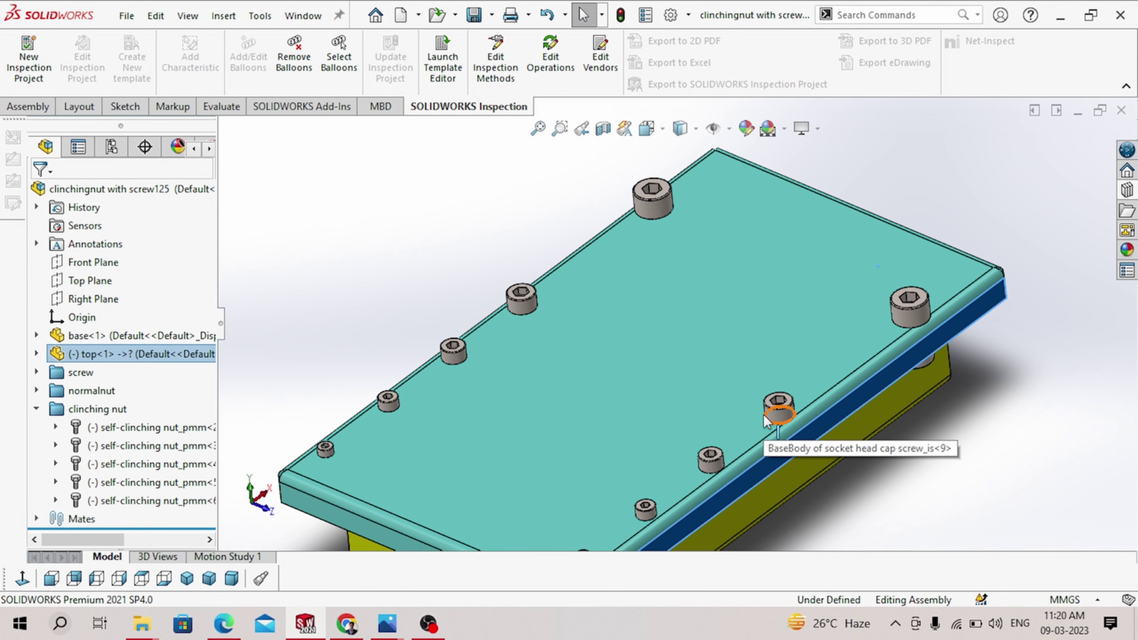
{"action": "scroll", "coordinate": [654, 321], "scroll_direction": "up", "scroll_amount": 3}
{"action": "middle_click_drag", "start_coordinate": [654, 321], "coordinate": [861, 299]}
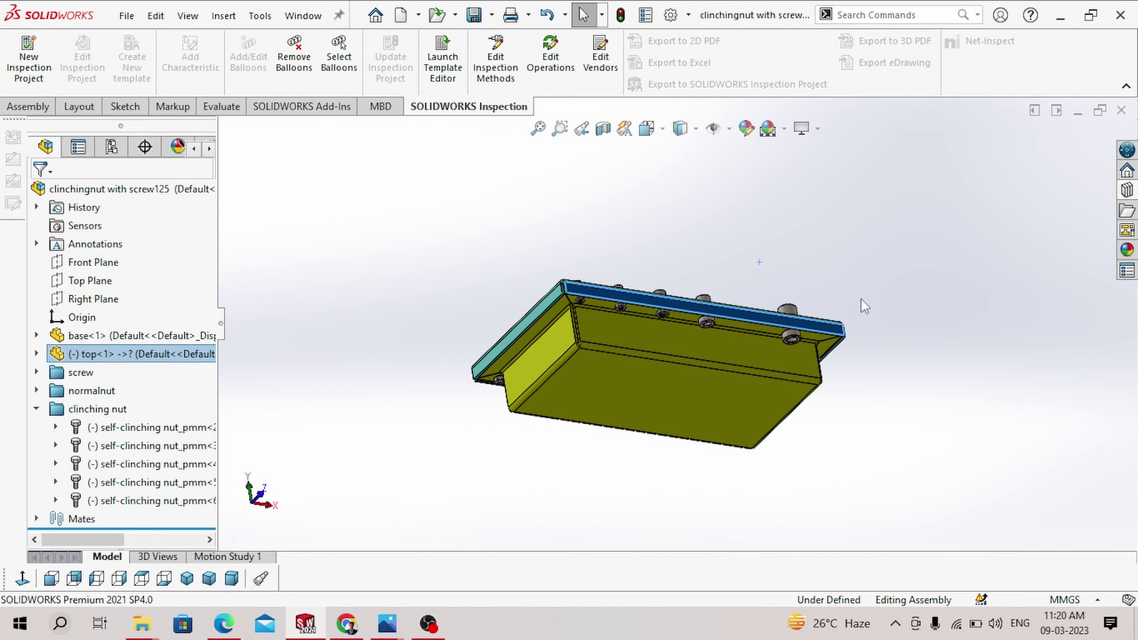
{"action": "left_click", "coordinate": [888, 283]}
{"action": "scroll", "coordinate": [654, 314], "scroll_direction": "down", "scroll_amount": 4}
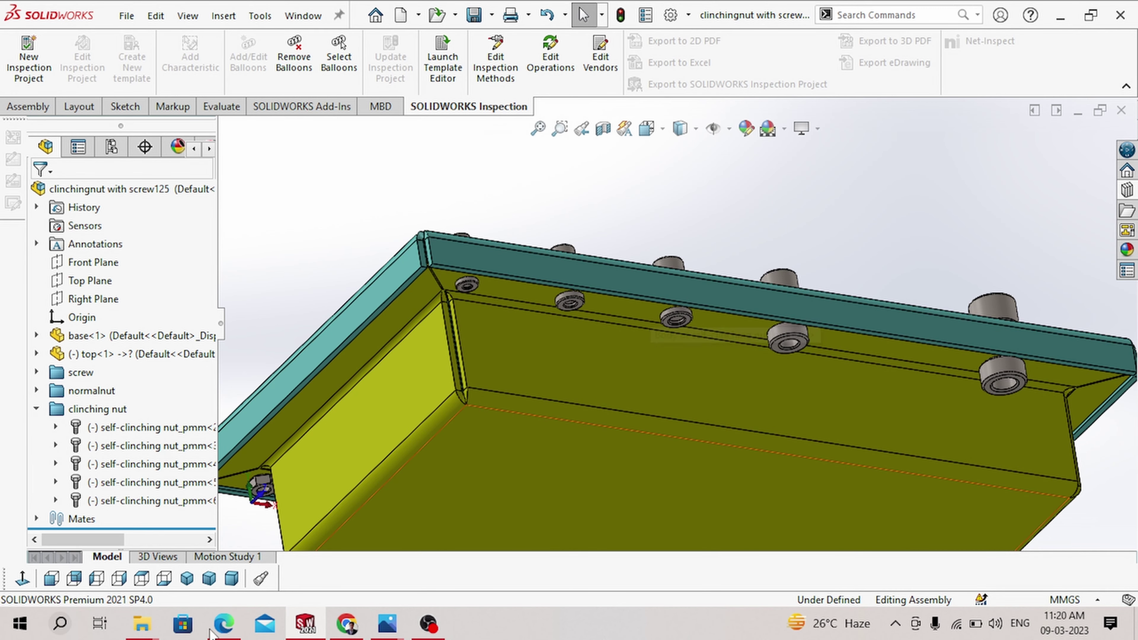
Open the studs&normalnut assembly from the p2 folder.
{"action": "mouse_move", "coordinate": [142, 624]}
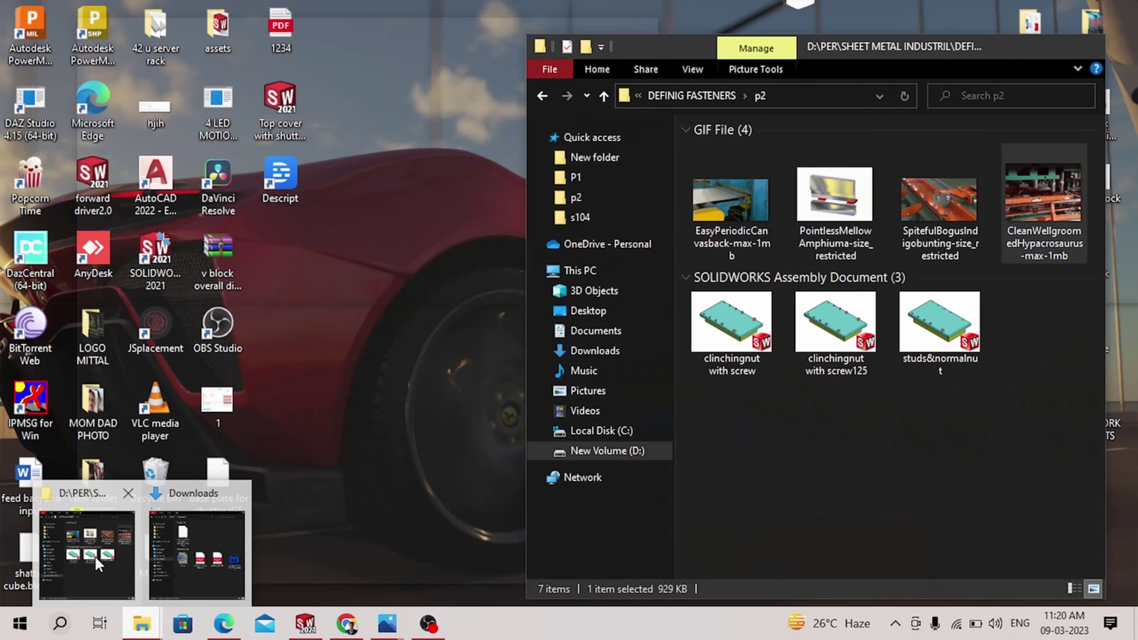
{"action": "left_click", "coordinate": [95, 557]}
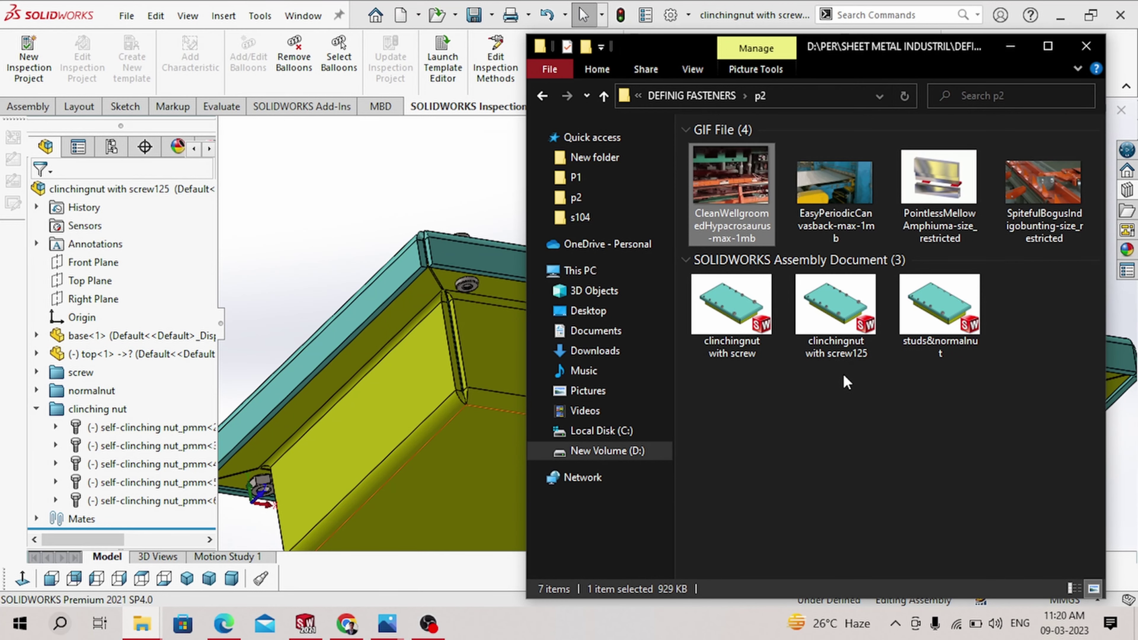
{"action": "double_click", "coordinate": [947, 314]}
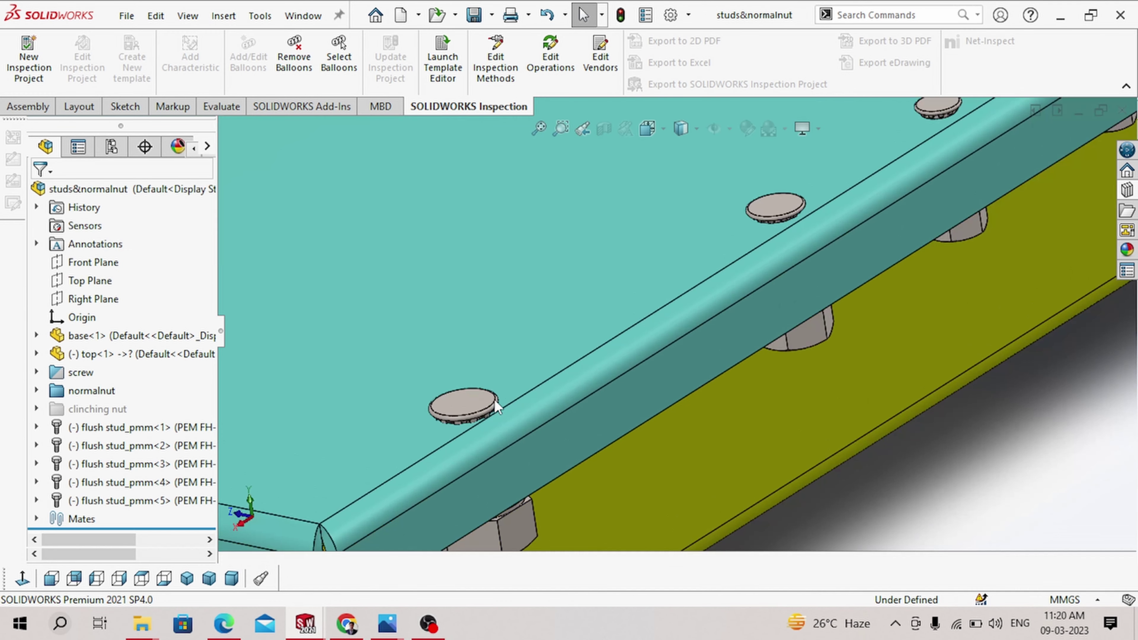
Pull the flush stud near the cover's corner outward, moving the top cover away from the base along with it.
{"action": "middle_click_drag", "start_coordinate": [486, 397], "coordinate": [649, 292]}
{"action": "scroll", "coordinate": [640, 318], "scroll_direction": "up", "scroll_amount": 3}
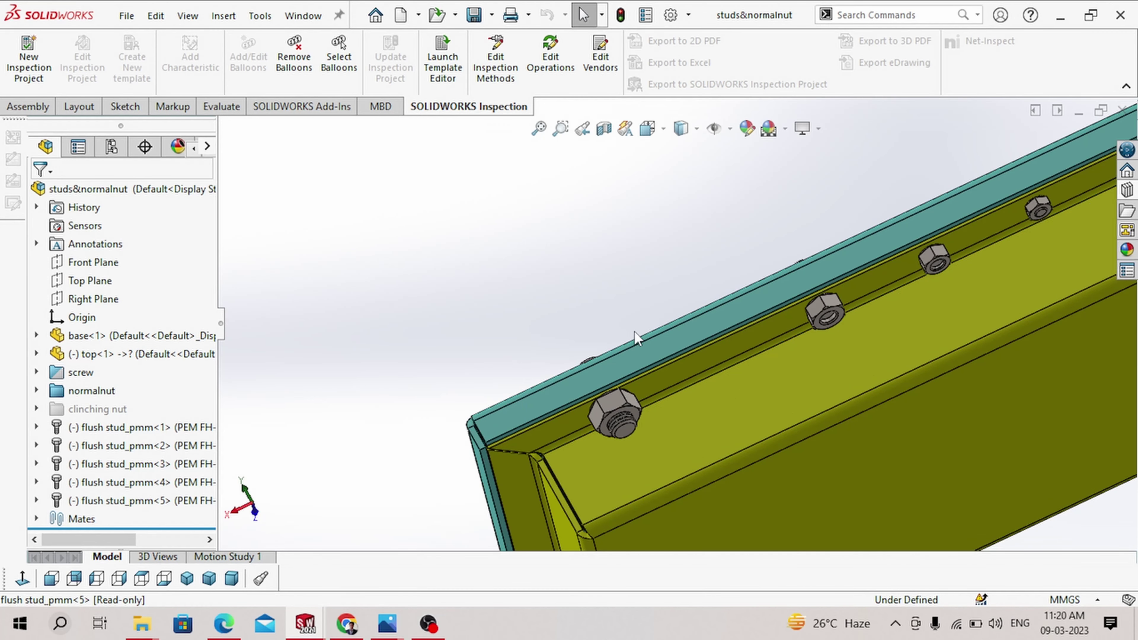
{"action": "middle_click_drag", "start_coordinate": [646, 335], "coordinate": [700, 420]}
{"action": "scroll", "coordinate": [616, 364], "scroll_direction": "down", "scroll_amount": 5}
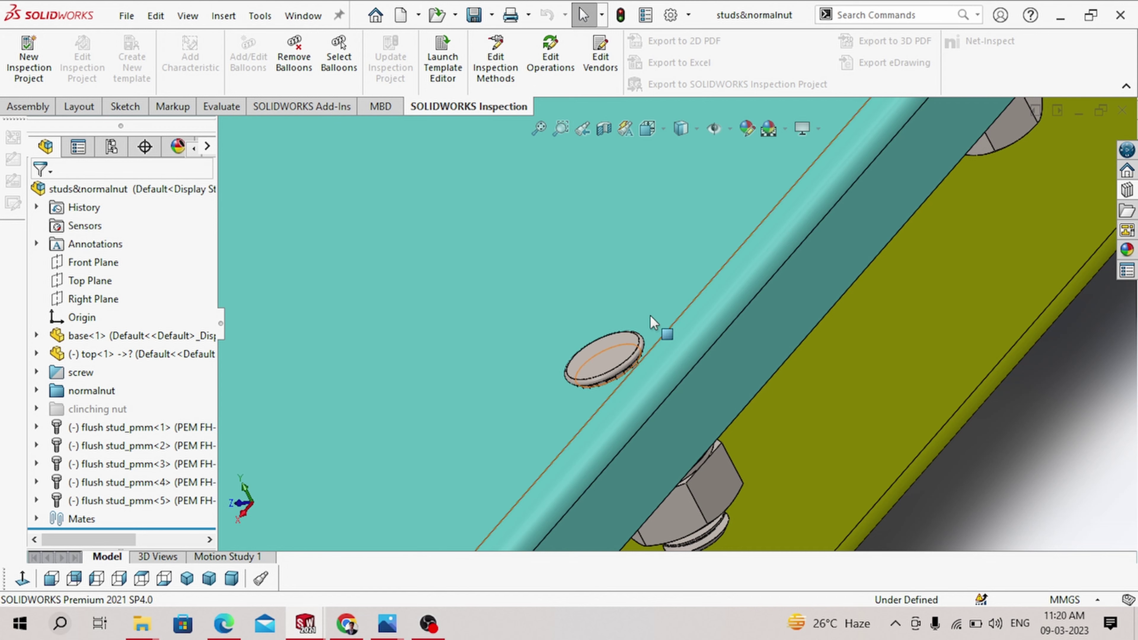
{"action": "left_click", "coordinate": [607, 343]}
{"action": "scroll", "coordinate": [650, 300], "scroll_direction": "up", "scroll_amount": 6}
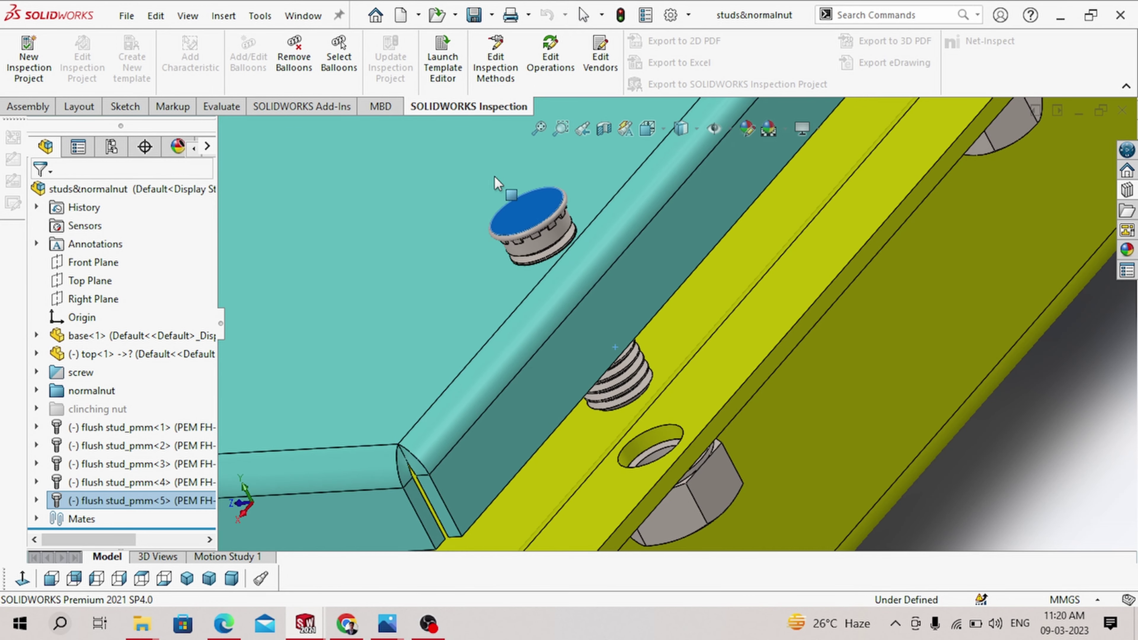
Examine the flush studs along the cover edge and the matching holes in the base flange.
{"action": "scroll", "coordinate": [739, 316], "scroll_direction": "down", "scroll_amount": 8}
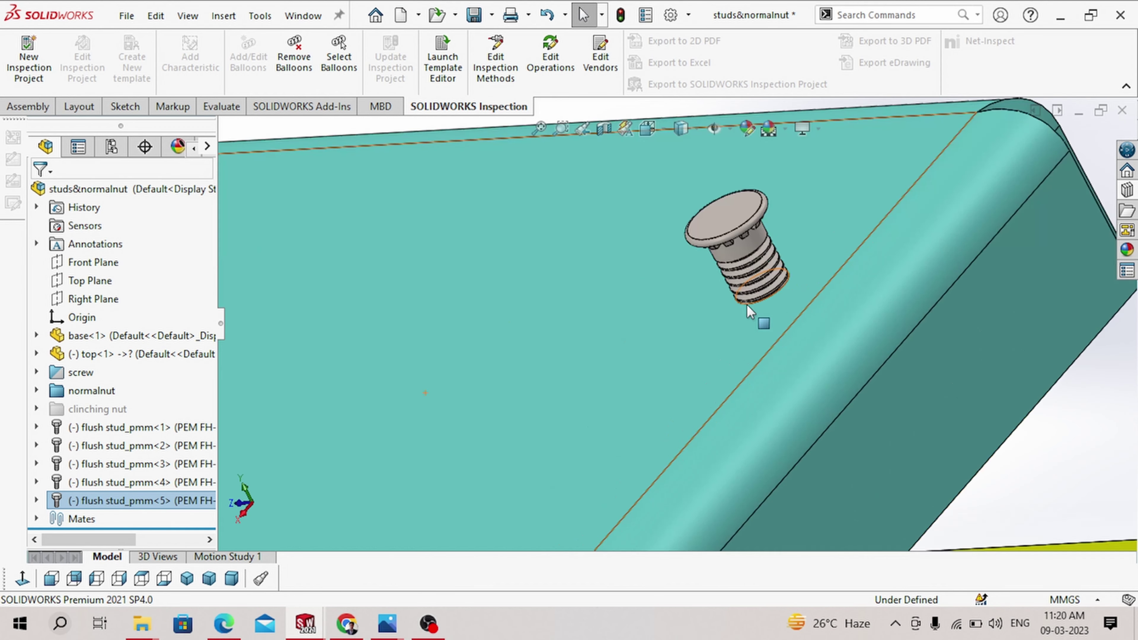
{"action": "scroll", "coordinate": [747, 237], "scroll_direction": "down", "scroll_amount": 3}
{"action": "scroll", "coordinate": [806, 340], "scroll_direction": "up", "scroll_amount": 8}
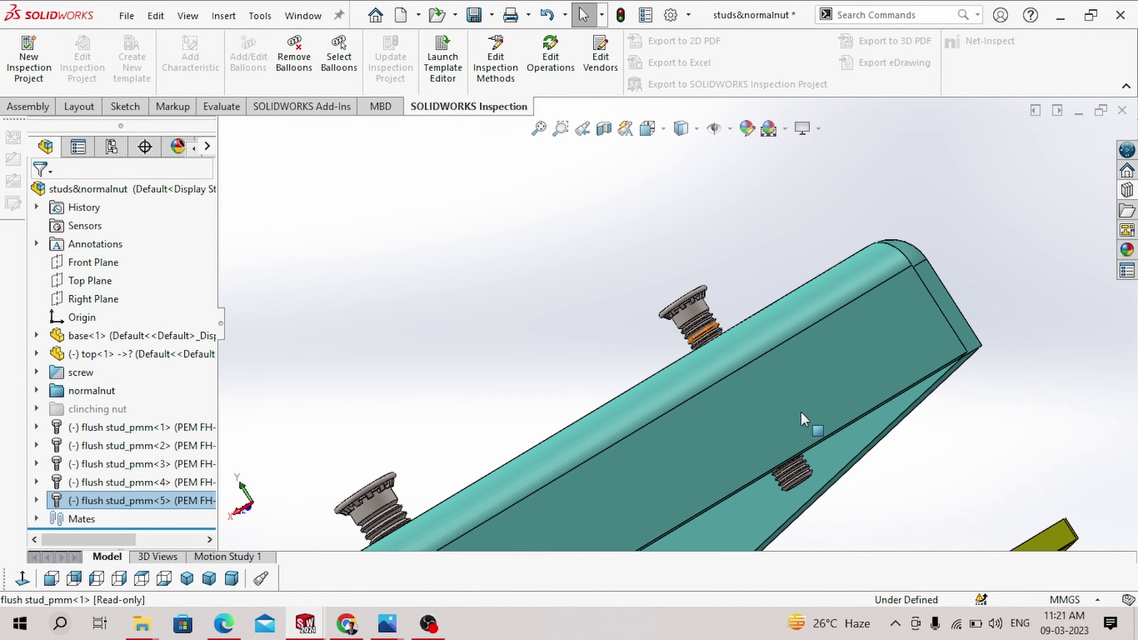
{"action": "middle_click_drag", "start_coordinate": [734, 286], "coordinate": [645, 399]}
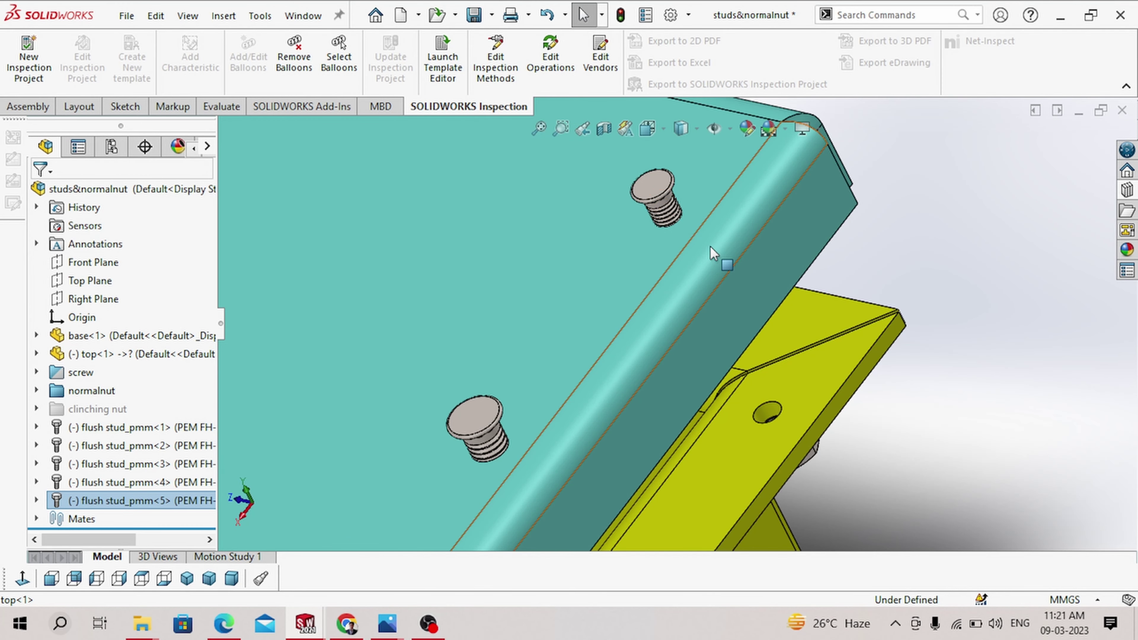
{"action": "scroll", "coordinate": [708, 349], "scroll_direction": "up", "scroll_amount": 5}
{"action": "mouse_move", "coordinate": [712, 376]}
{"action": "middle_mouse_down"}
{"action": "mouse_move", "coordinate": [688, 331]}
{"action": "mouse_move", "coordinate": [692, 310]}
{"action": "mouse_move", "coordinate": [721, 360]}
{"action": "middle_mouse_up"}
{"action": "scroll", "coordinate": [675, 336], "scroll_direction": "up", "scroll_amount": 3}
{"action": "scroll", "coordinate": [675, 334], "scroll_direction": "down", "scroll_amount": 3}
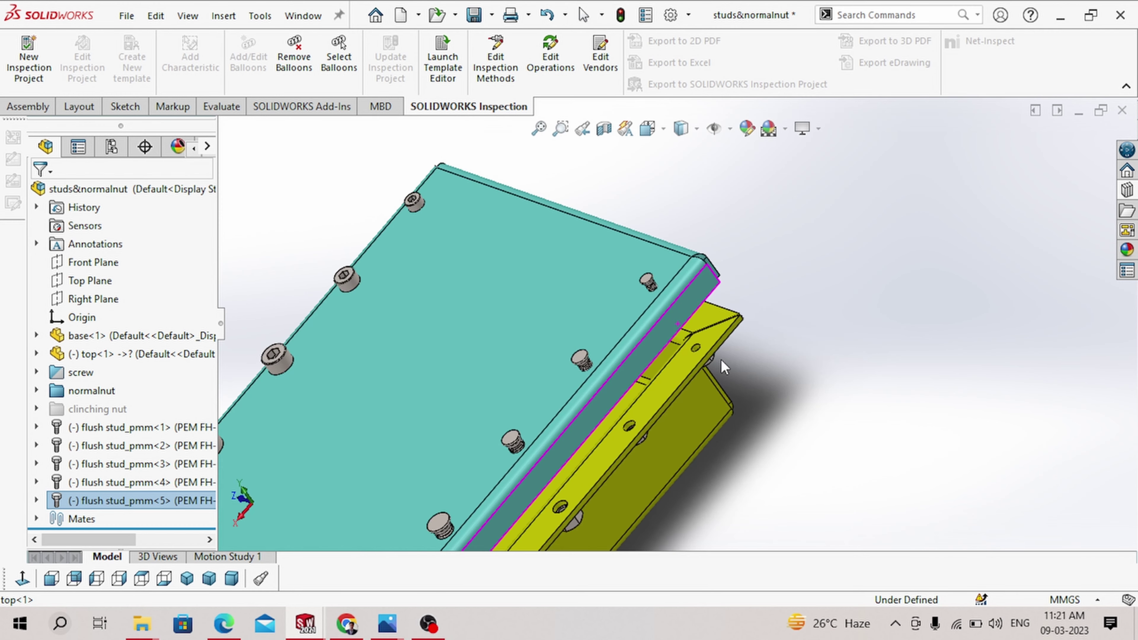
Open the PEM FH-M3-18 flush stud at the cover's far corner as a separate part.
{"action": "scroll", "coordinate": [686, 294], "scroll_direction": "down", "scroll_amount": 5}
{"action": "middle_click_drag", "start_coordinate": [644, 288], "coordinate": [534, 240]}
{"action": "scroll", "coordinate": [533, 240], "scroll_direction": "down", "scroll_amount": 5}
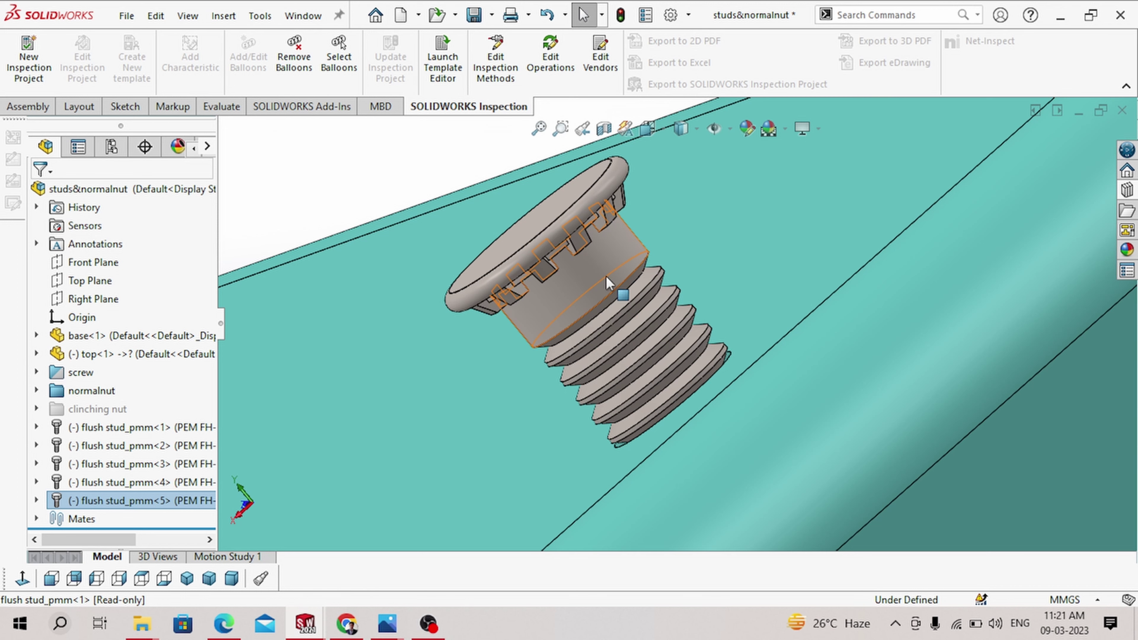
{"action": "left_click", "coordinate": [608, 282]}
{"action": "left_click", "coordinate": [654, 179]}
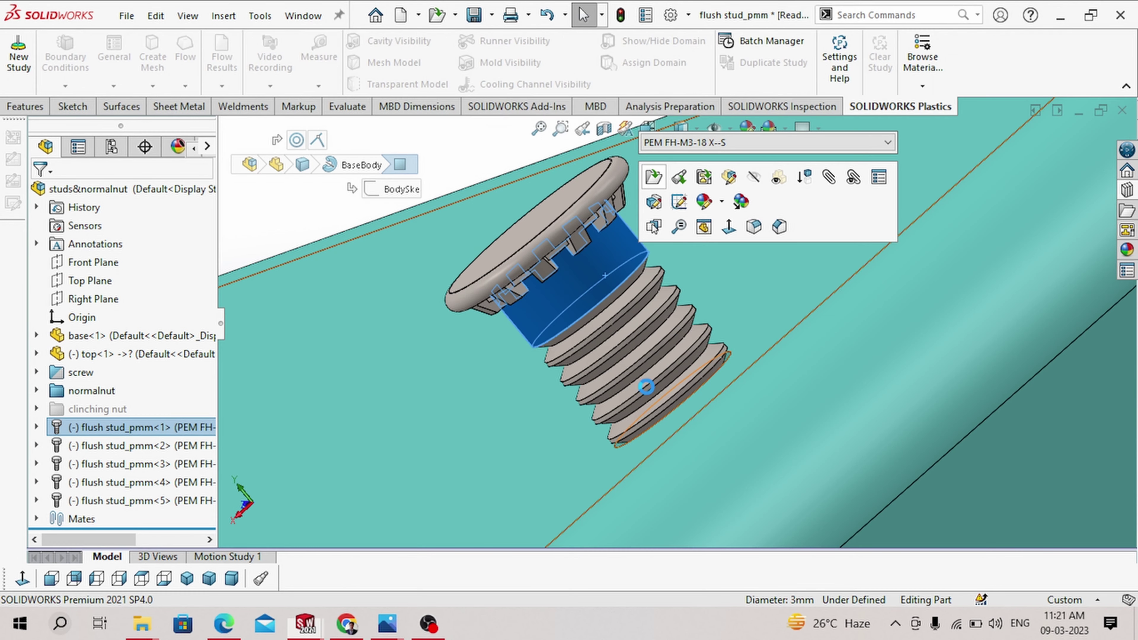
{"action": "left_click", "coordinate": [671, 336]}
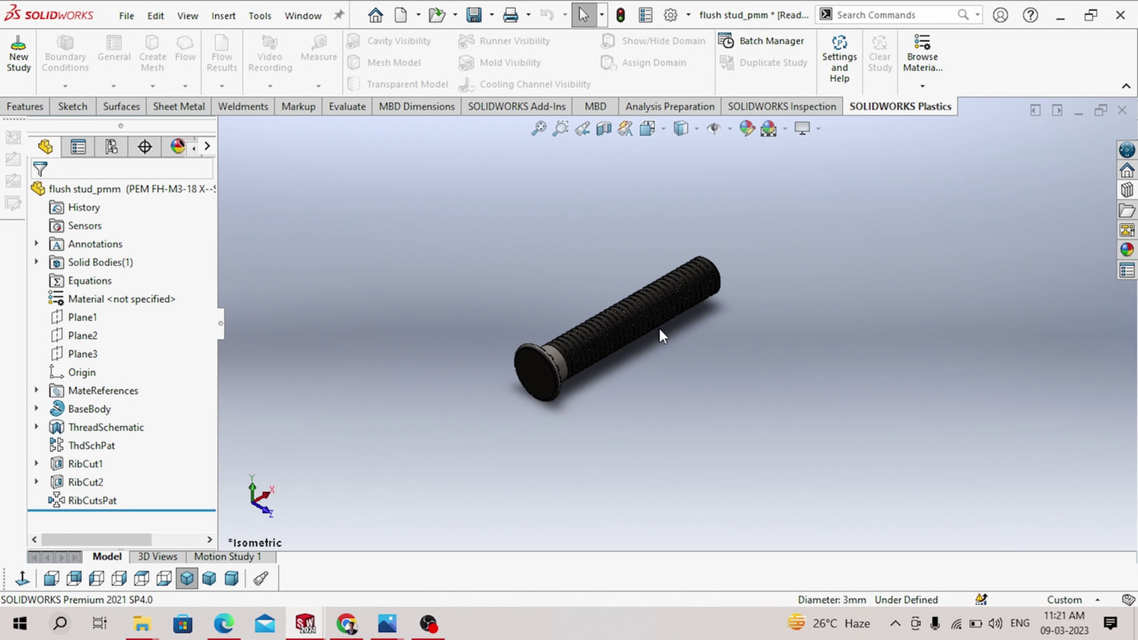
Examine the ring of ribs under the flush stud's head and the plain shank between the head and the thread.
{"action": "middle_click_drag", "start_coordinate": [666, 330], "coordinate": [554, 287]}
{"action": "scroll", "coordinate": [555, 292], "scroll_direction": "down", "scroll_amount": 4}
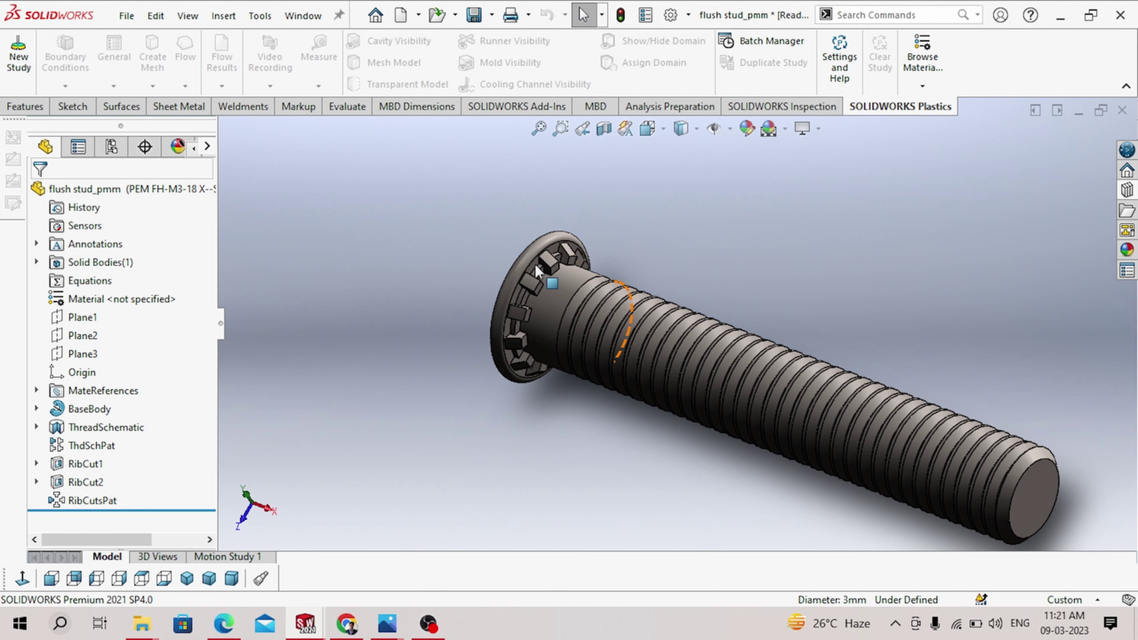
{"action": "scroll", "coordinate": [600, 282], "scroll_direction": "down", "scroll_amount": 4}
{"action": "scroll", "coordinate": [668, 389], "scroll_direction": "up", "scroll_amount": 2}
{"action": "scroll", "coordinate": [641, 323], "scroll_direction": "down", "scroll_amount": 1}
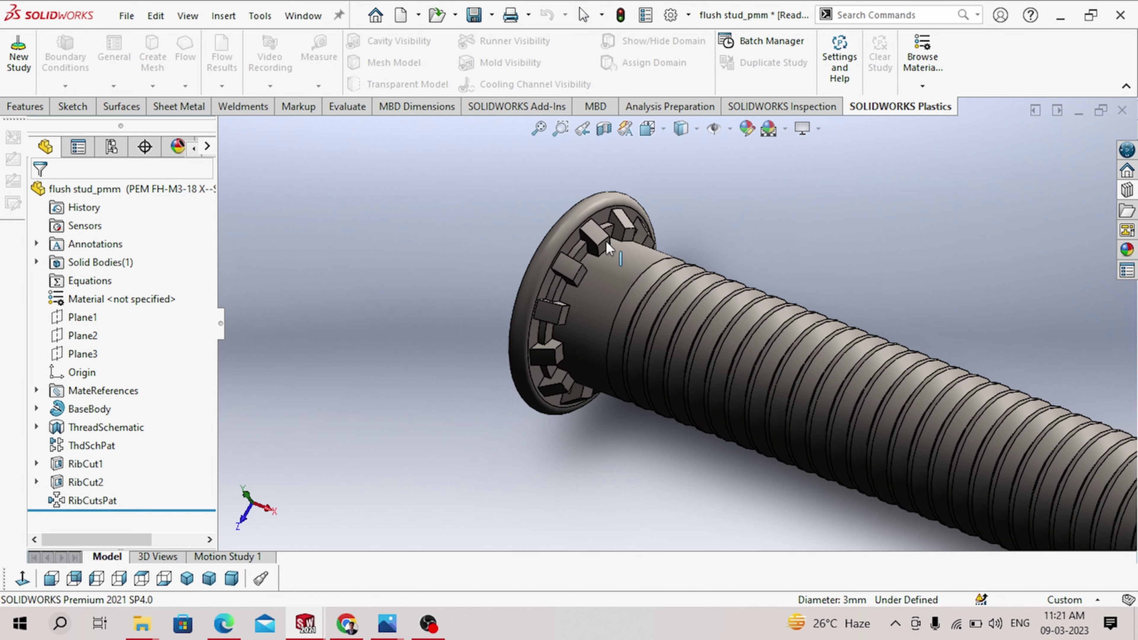
{"action": "scroll", "coordinate": [614, 246], "scroll_direction": "down", "scroll_amount": 2}
{"action": "scroll", "coordinate": [614, 246], "scroll_direction": "down", "scroll_amount": 1}
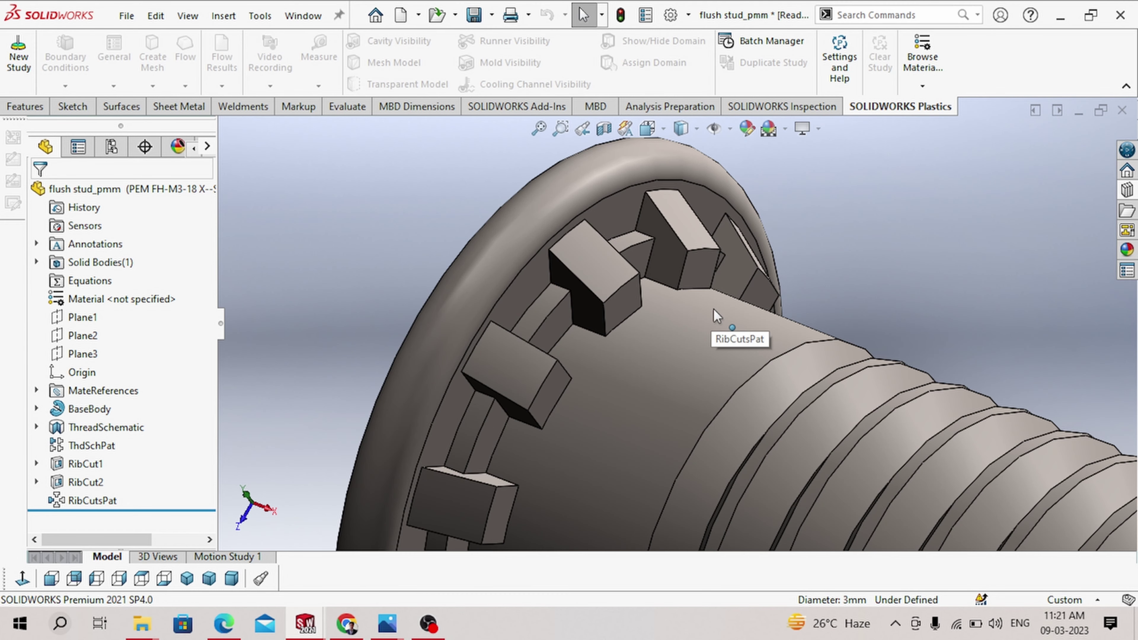
{"action": "left_click", "coordinate": [688, 358]}
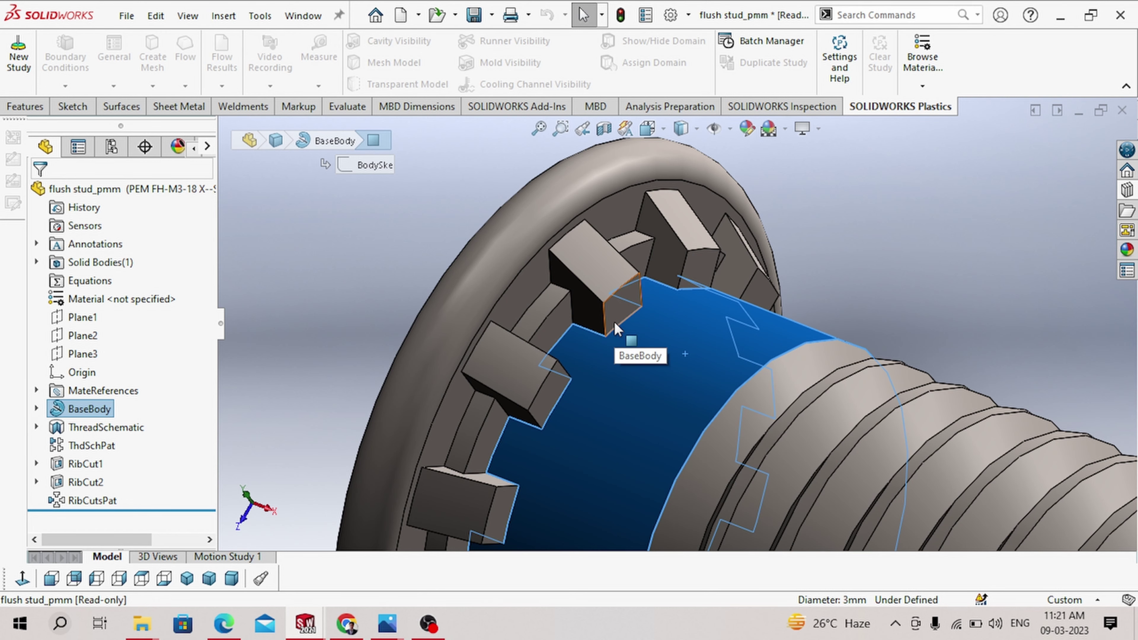
{"action": "scroll", "coordinate": [719, 331], "scroll_direction": "up", "scroll_amount": 5}
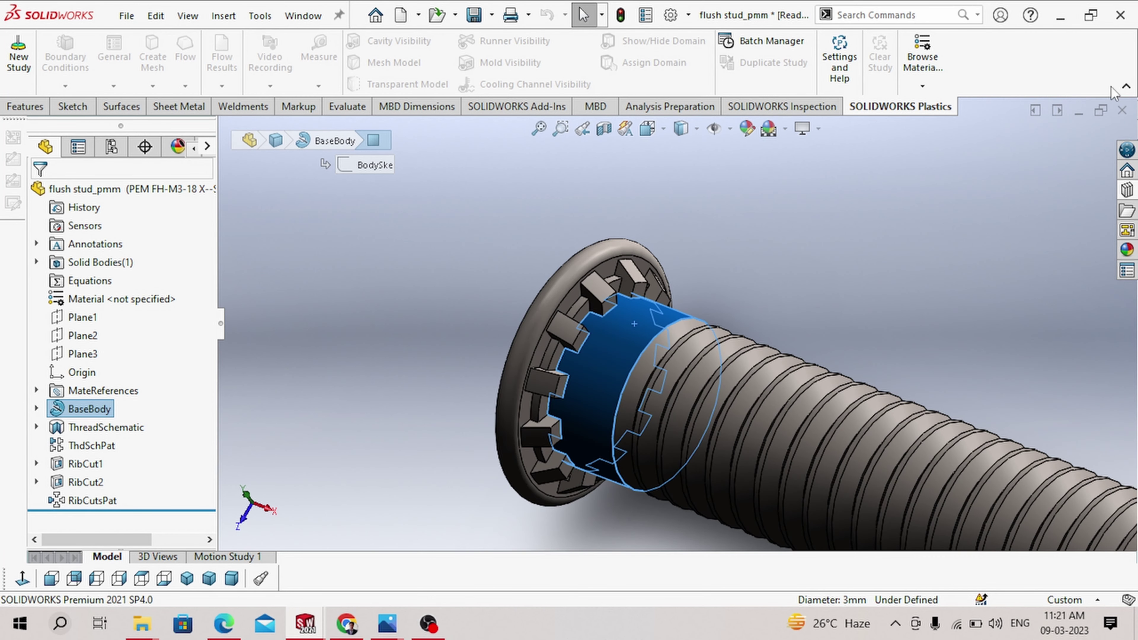
Close the flush stud part without saving and discard its changes in the assembly.
{"action": "left_click", "coordinate": [1122, 111]}
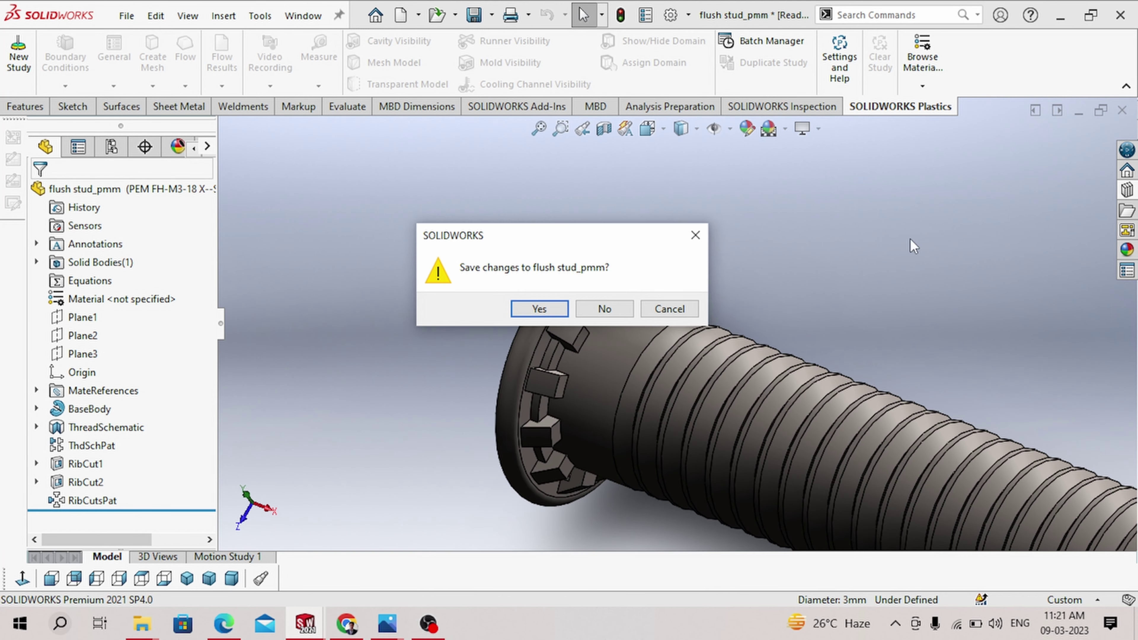
{"action": "left_click", "coordinate": [593, 312]}
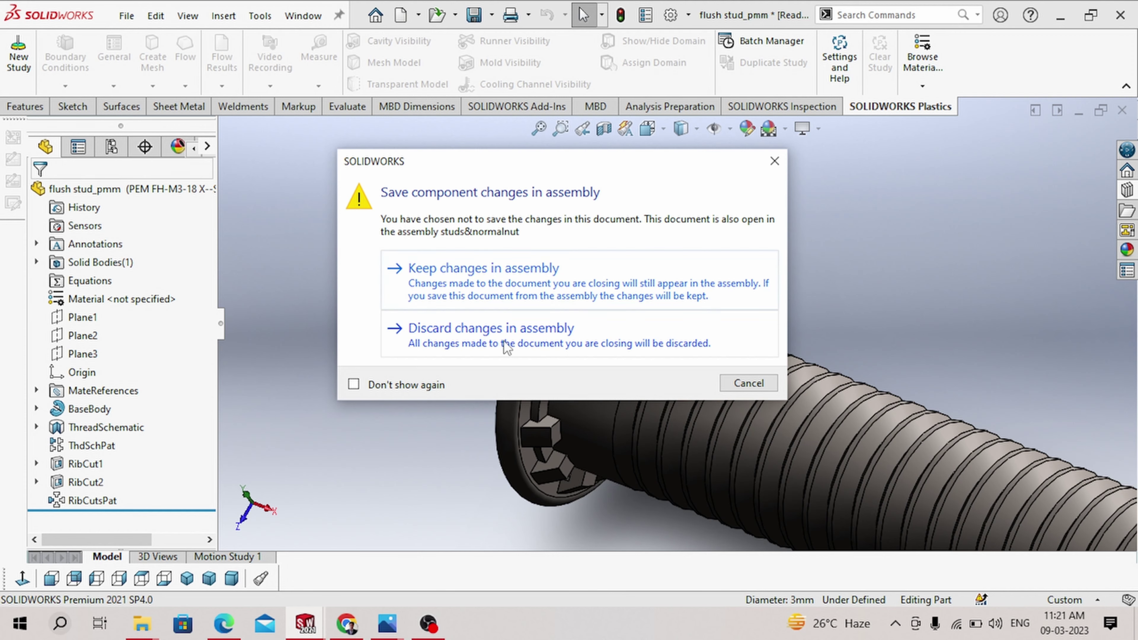
{"action": "left_click", "coordinate": [506, 346]}
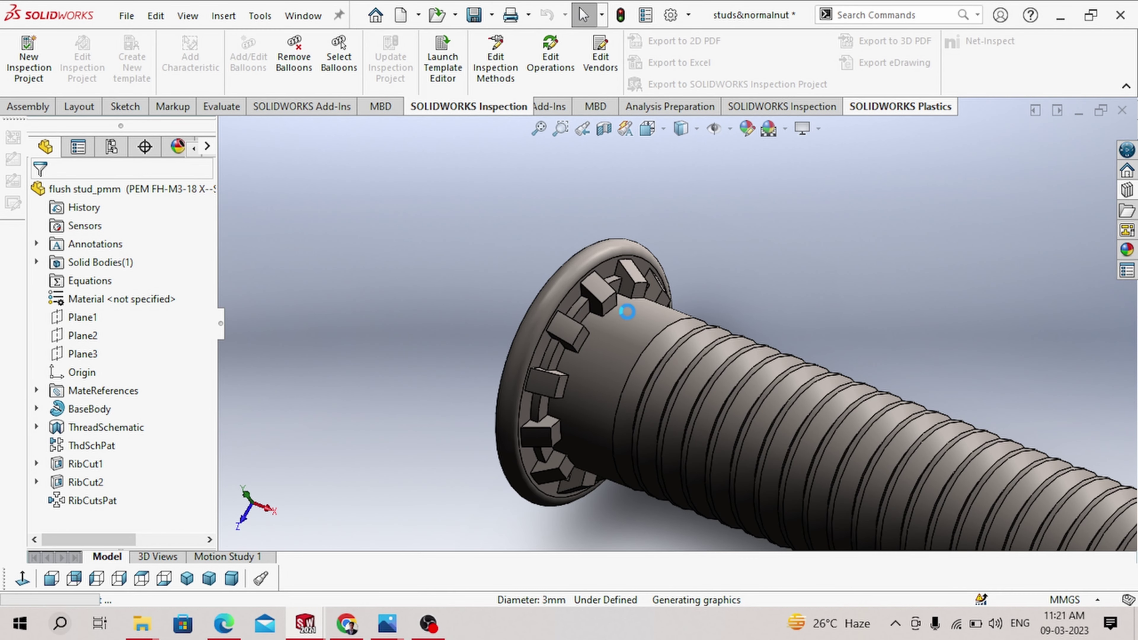
Mate the flat head face of the pulled-out flush stud coincident with the cover's outer face.
{"action": "scroll", "coordinate": [637, 291], "scroll_direction": "down", "scroll_amount": 3}
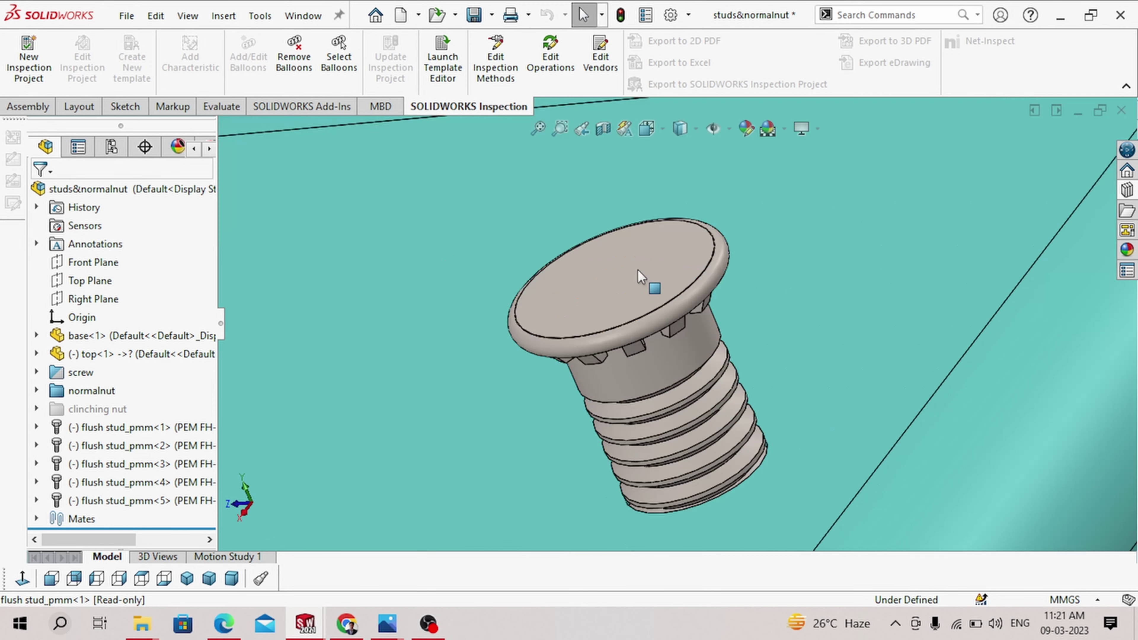
{"action": "left_click", "coordinate": [641, 276]}
{"action": "left_click", "coordinate": [854, 324], "text": "ctrl"}
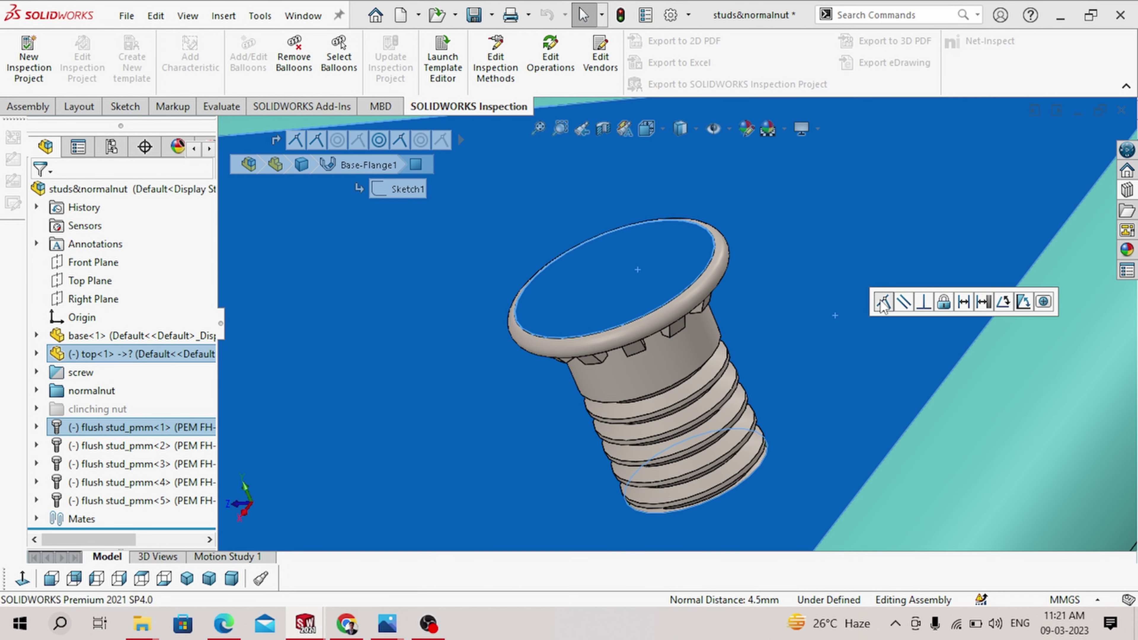
{"action": "left_click", "coordinate": [882, 302]}
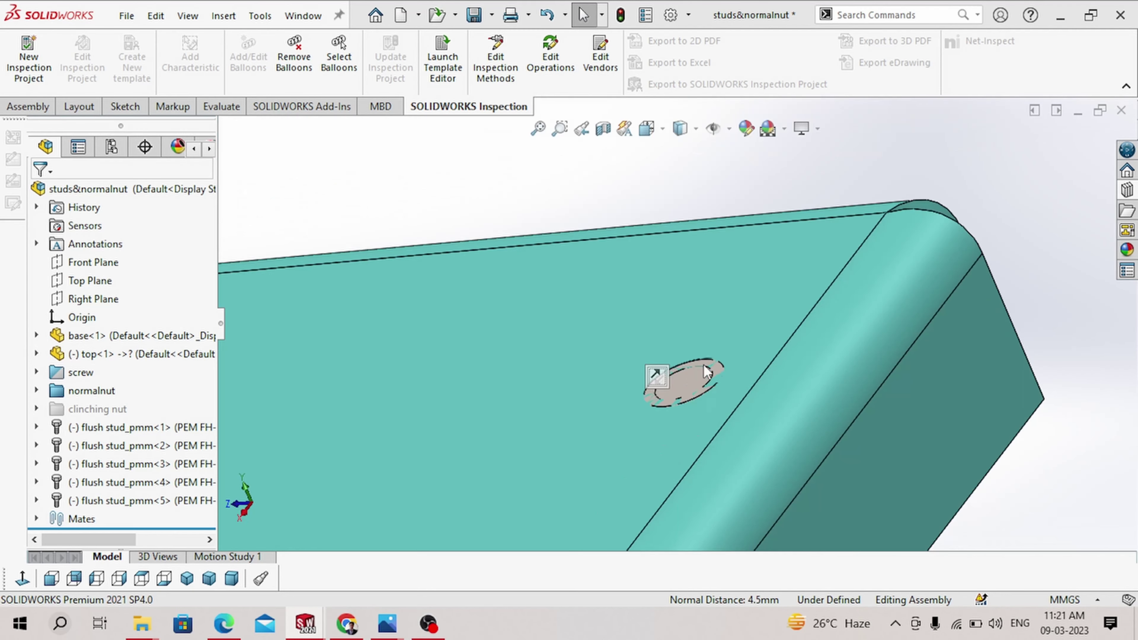
Move the top cover back onto the base so the flush studs pass through the flange holes and nuts.
{"action": "scroll", "coordinate": [705, 372], "scroll_direction": "up", "scroll_amount": 5}
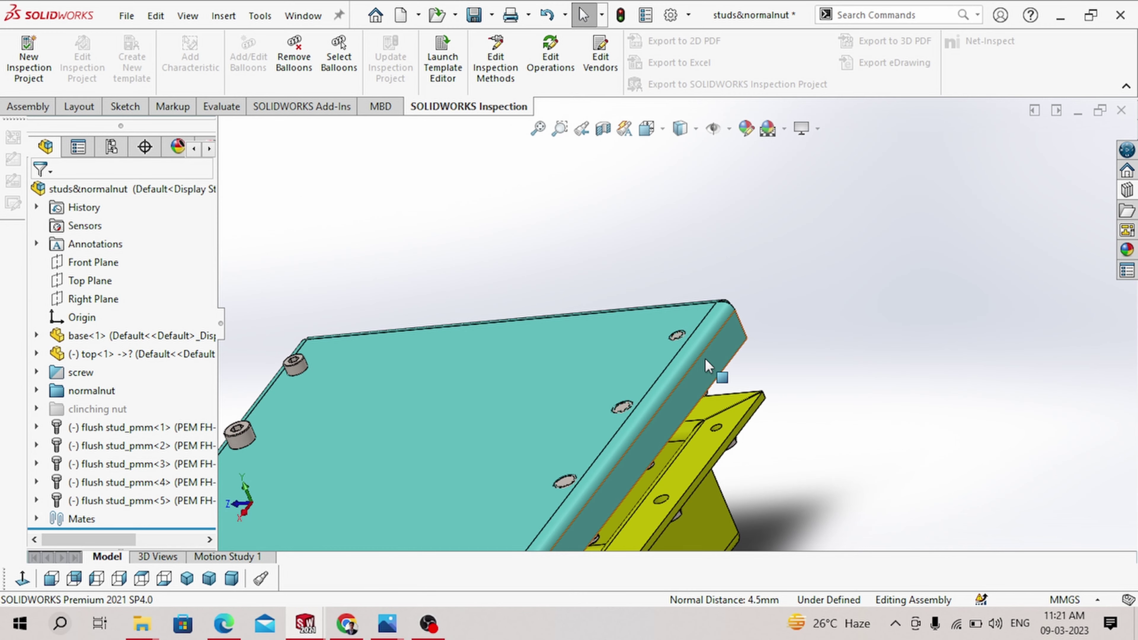
{"action": "left_click_drag", "start_coordinate": [706, 360], "coordinate": [547, 448]}
{"action": "middle_click_drag", "start_coordinate": [643, 303], "coordinate": [774, 394]}
{"action": "scroll", "coordinate": [742, 367], "scroll_direction": "down", "scroll_amount": 5}
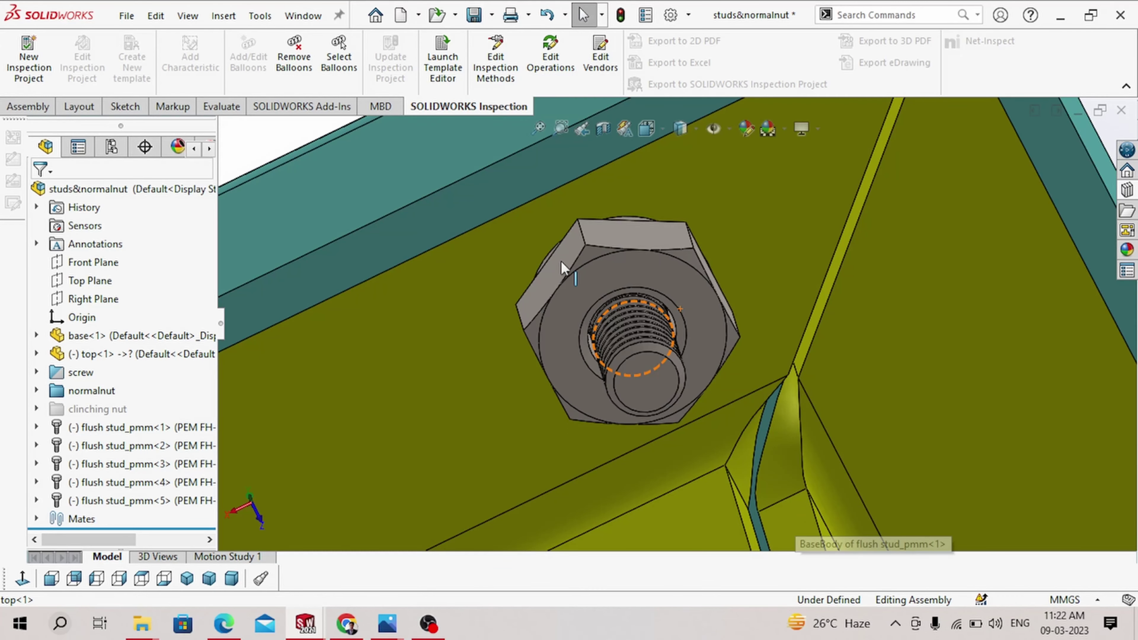
Examine the hexagon nuts on the stud ends along the base flange and the fasteners on the cover's outer face.
{"action": "scroll", "coordinate": [655, 373], "scroll_direction": "up", "scroll_amount": 8}
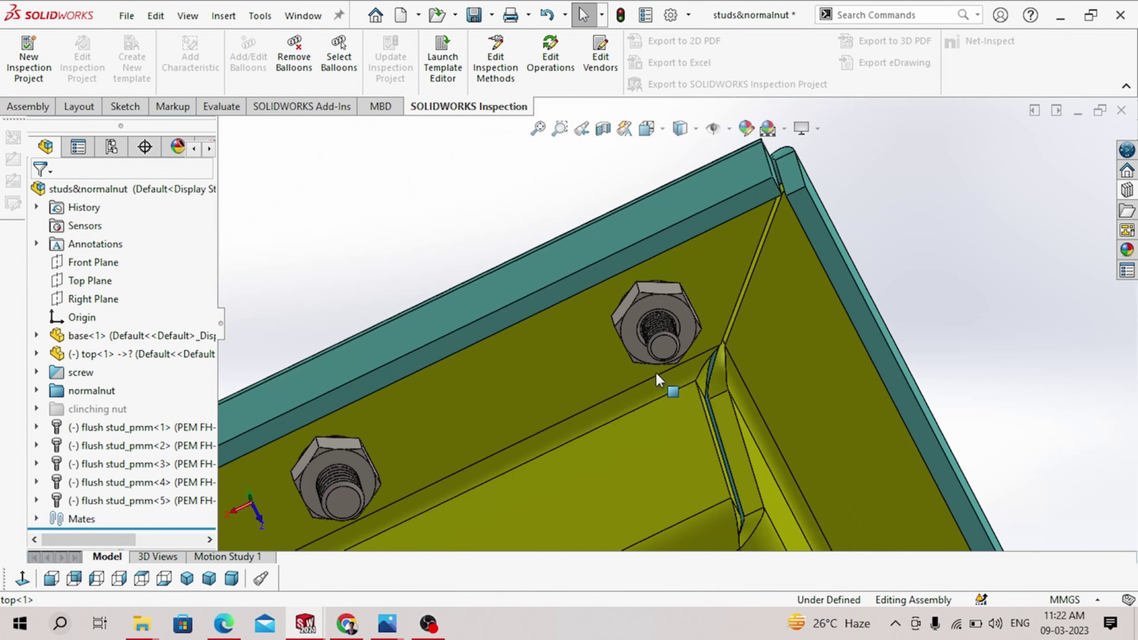
{"action": "middle_click_drag", "start_coordinate": [687, 355], "coordinate": [578, 258]}
{"action": "scroll", "coordinate": [678, 359], "scroll_direction": "down", "scroll_amount": 9}
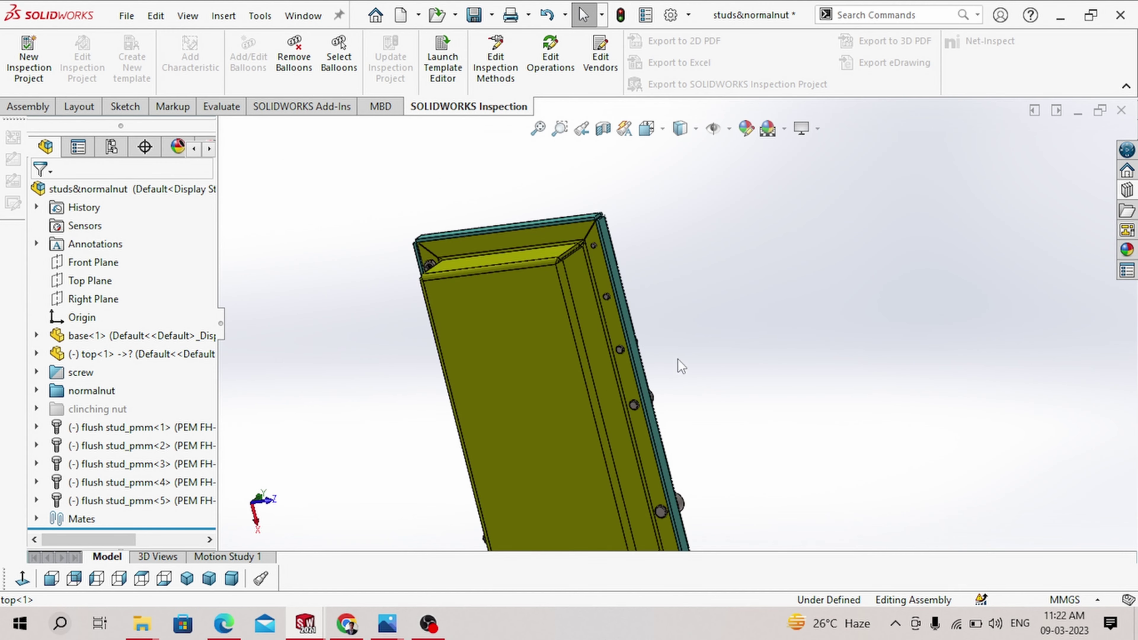
{"action": "middle_click_drag", "start_coordinate": [667, 327], "coordinate": [602, 376]}
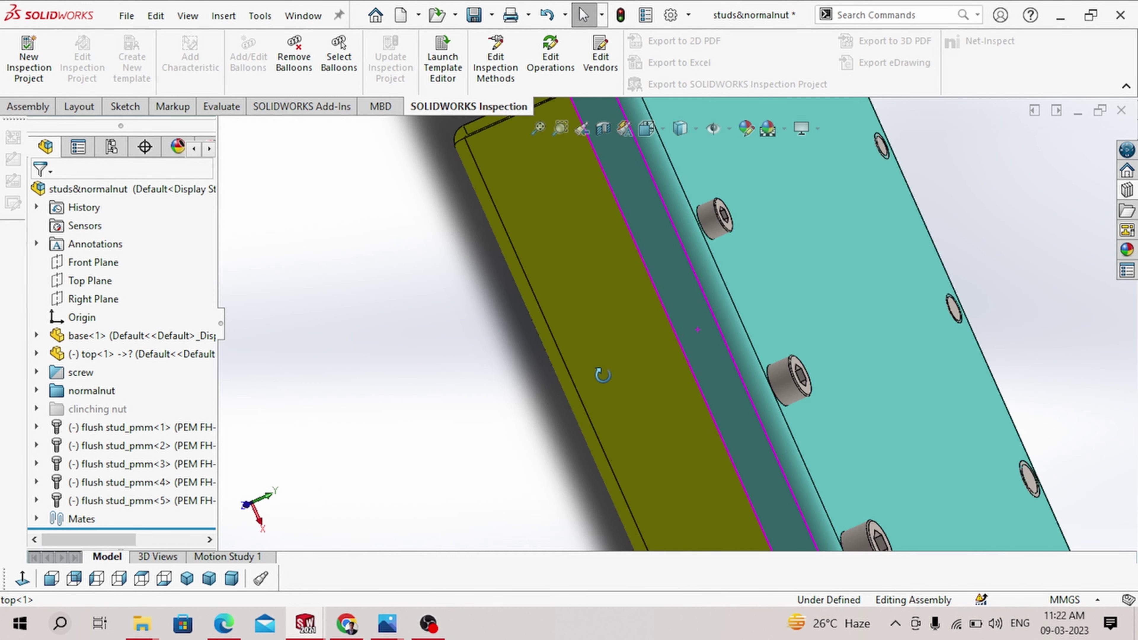
{"action": "scroll", "coordinate": [728, 240], "scroll_direction": "up", "scroll_amount": 8}
{"action": "middle_click_drag", "start_coordinate": [728, 240], "coordinate": [646, 341]}
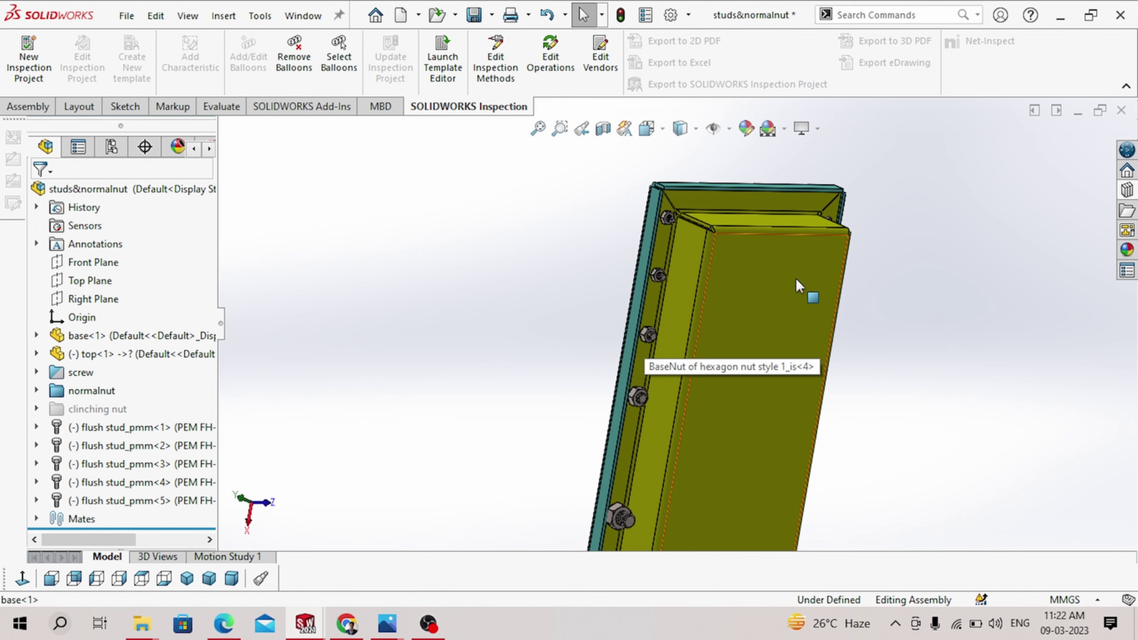
{"action": "scroll", "coordinate": [619, 254], "scroll_direction": "down", "scroll_amount": 5}
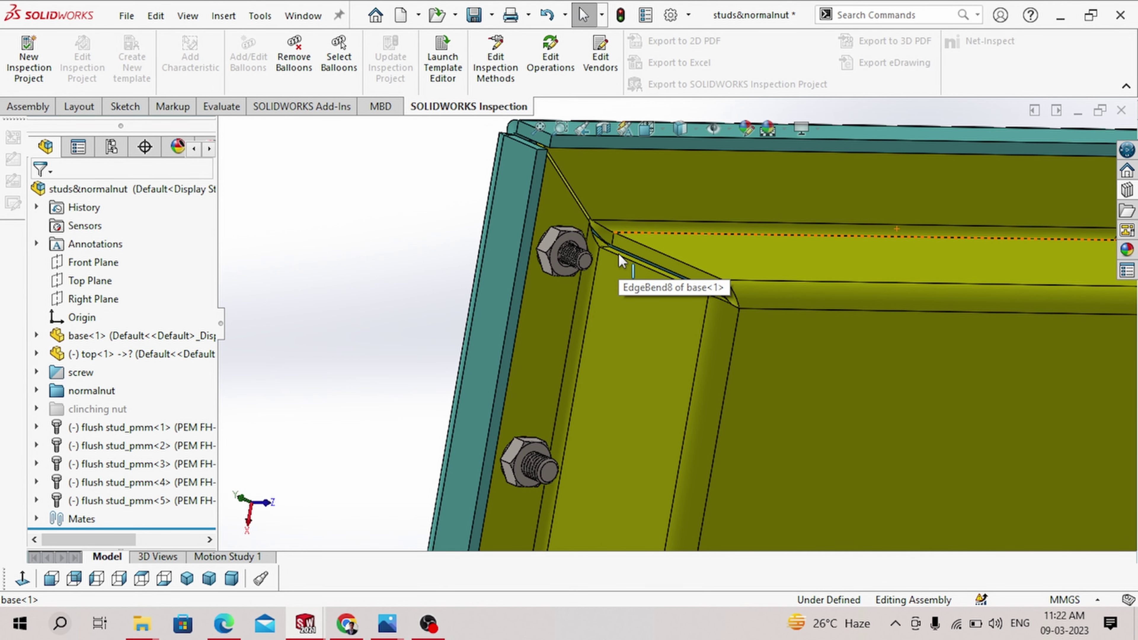
{"action": "scroll", "coordinate": [584, 253], "scroll_direction": "down", "scroll_amount": 5}
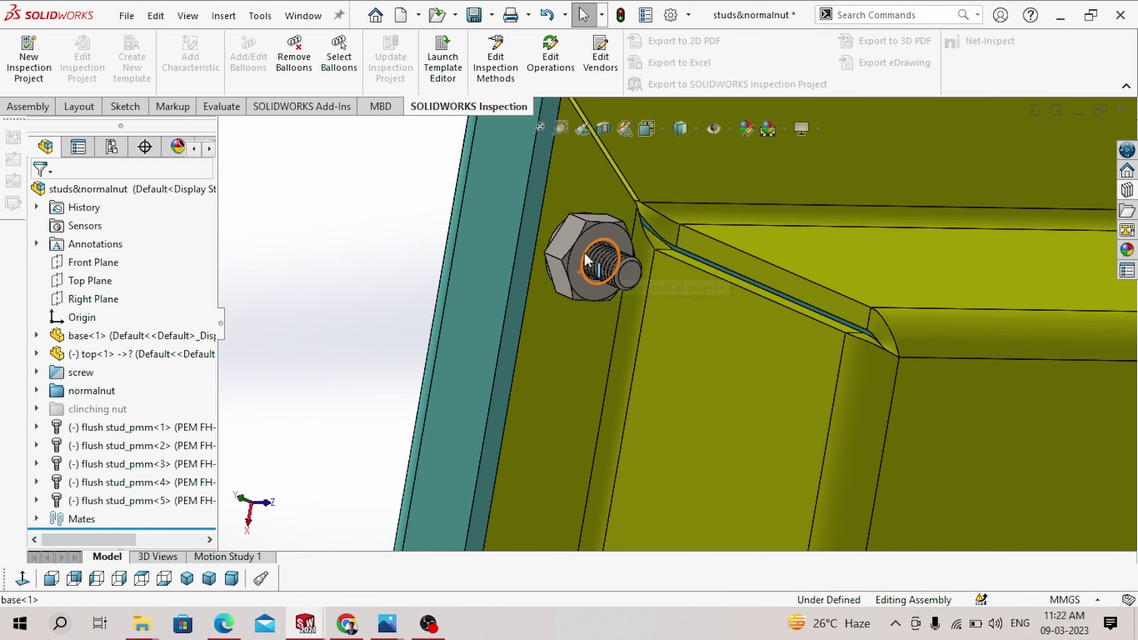
Inspect the corner hexagon nut, its seat on the base flange and the protruding stud thread, including from the side.
{"action": "left_click", "coordinate": [585, 235]}
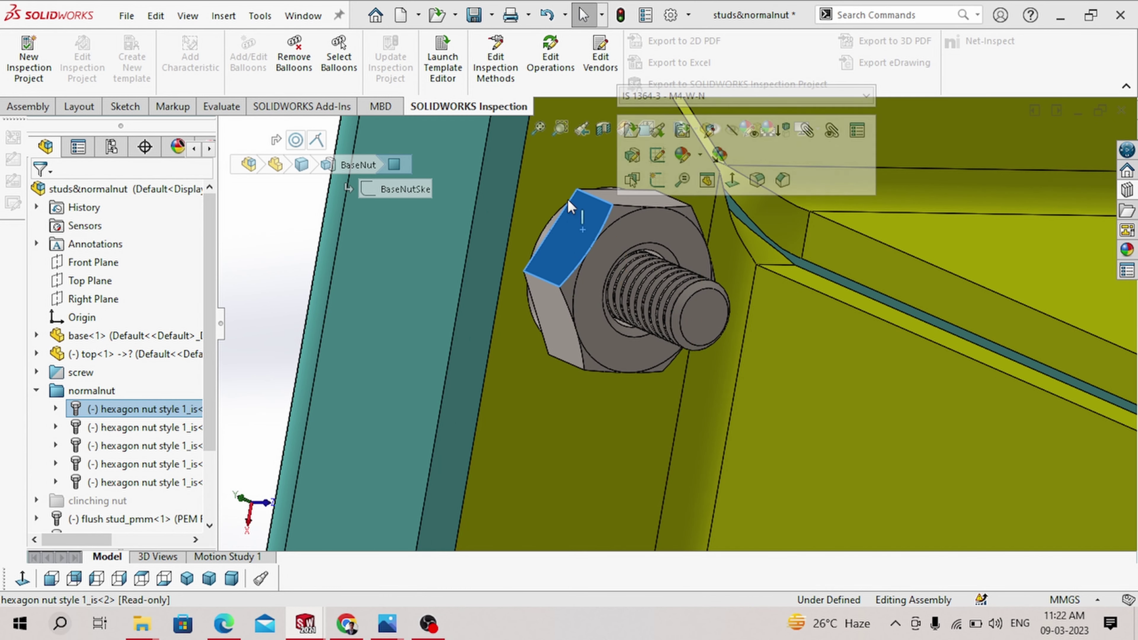
{"action": "left_click", "coordinate": [555, 179]}
{"action": "scroll", "coordinate": [604, 276], "scroll_direction": "up", "scroll_amount": 5}
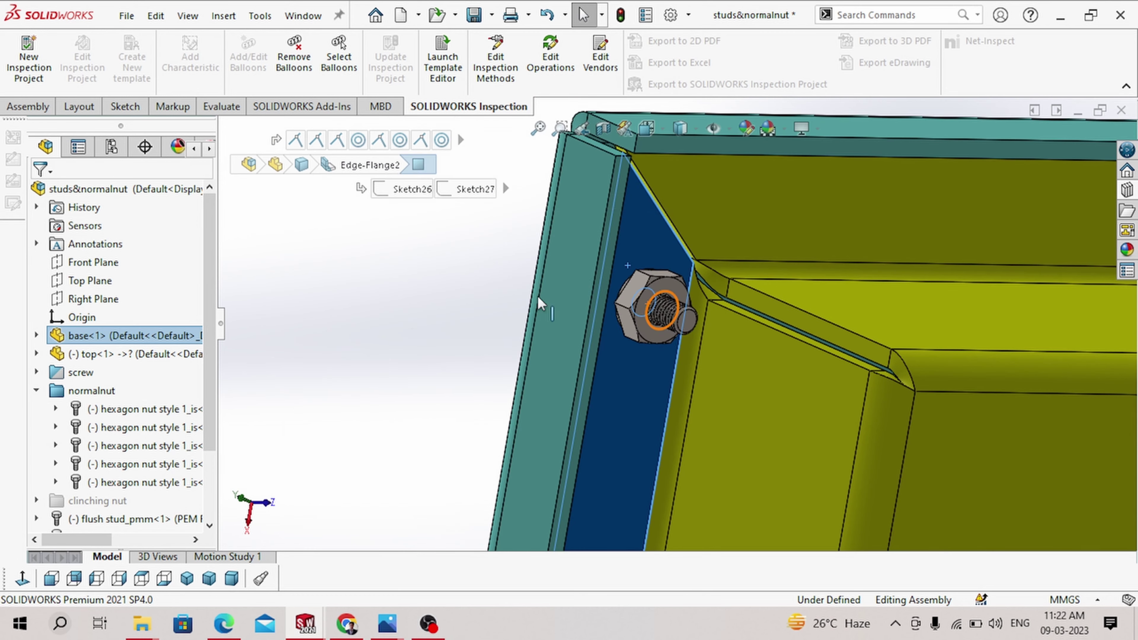
{"action": "left_click", "coordinate": [522, 305]}
{"action": "scroll", "coordinate": [670, 305], "scroll_direction": "down", "scroll_amount": 6}
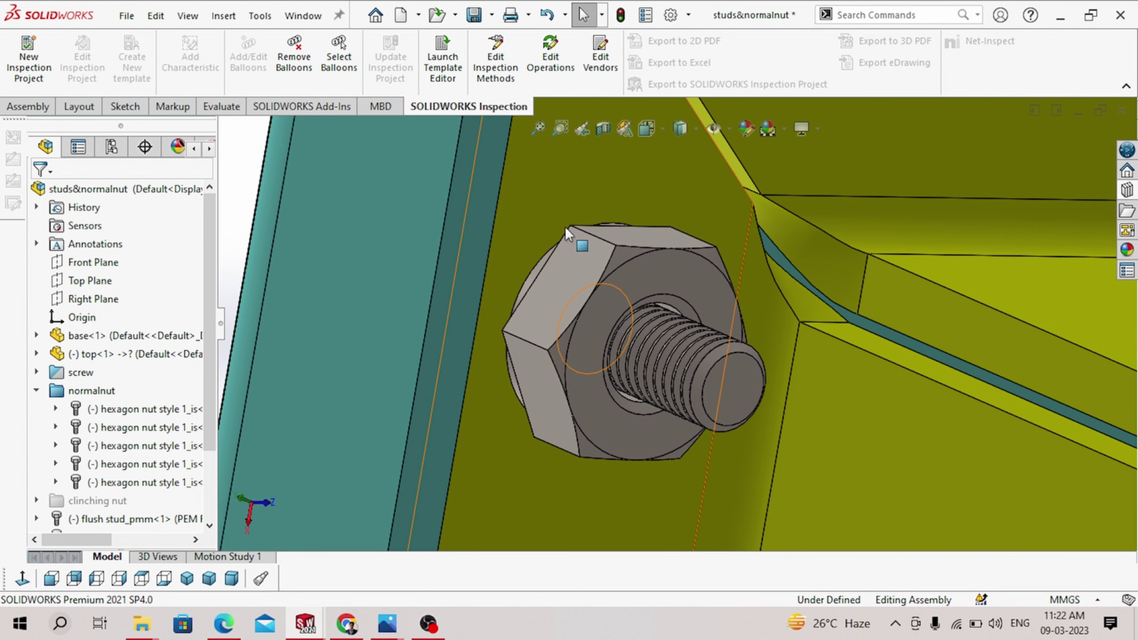
{"action": "scroll", "coordinate": [593, 394], "scroll_direction": "up", "scroll_amount": 3}
{"action": "middle_click_drag", "start_coordinate": [594, 394], "coordinate": [649, 408]}
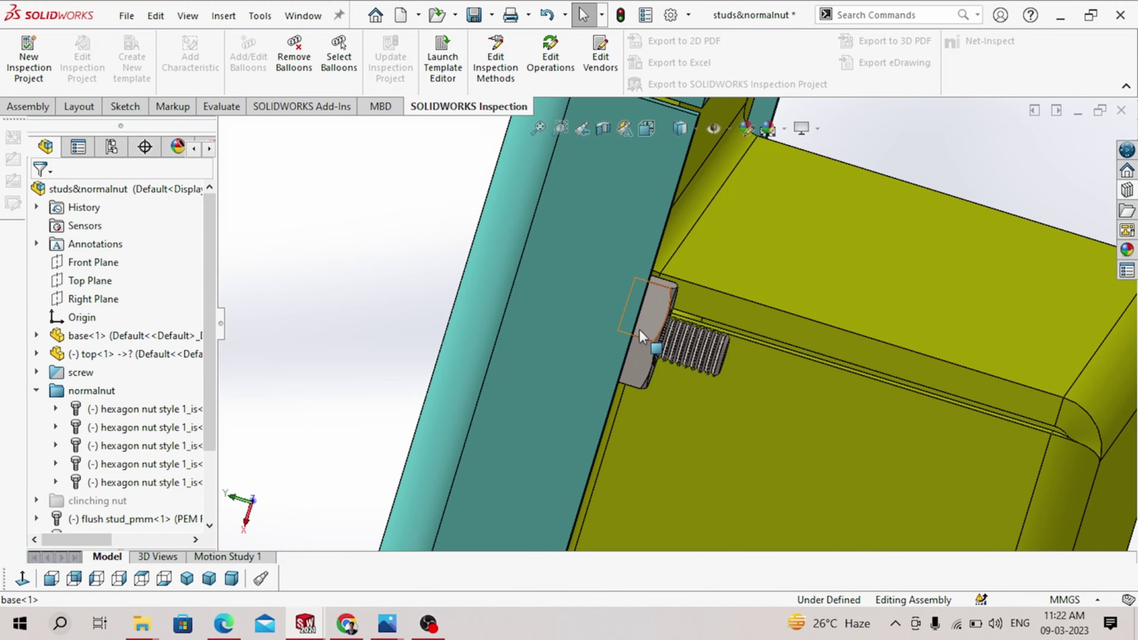
{"action": "scroll", "coordinate": [671, 332], "scroll_direction": "up", "scroll_amount": 4}
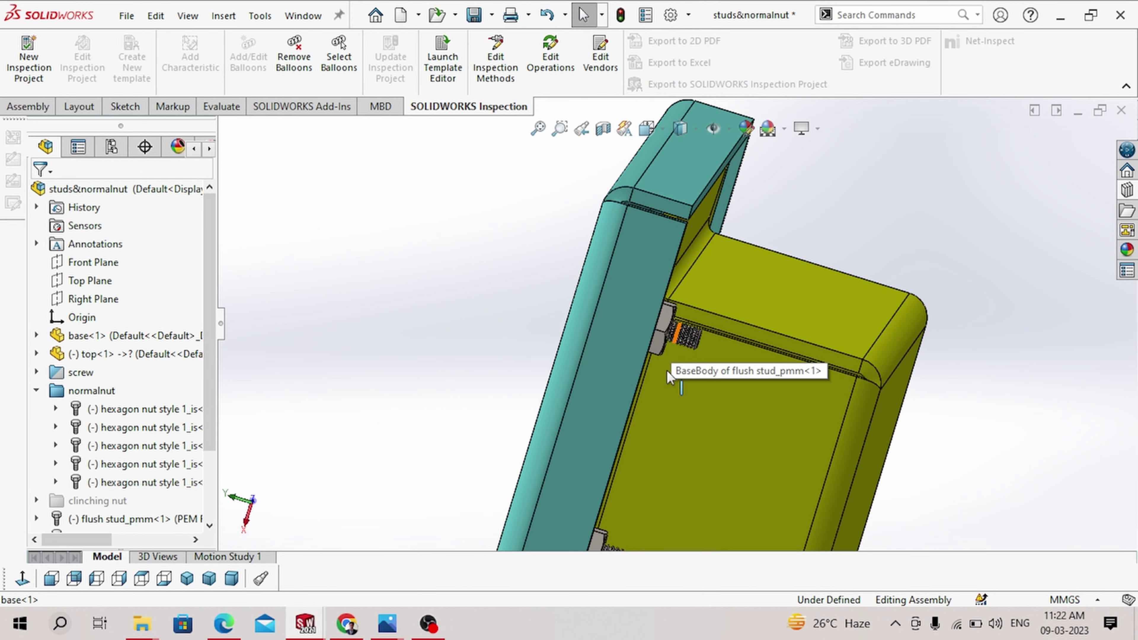
{"action": "middle_click_drag", "start_coordinate": [668, 374], "coordinate": [606, 310]}
{"action": "scroll", "coordinate": [606, 309], "scroll_direction": "down", "scroll_amount": 5}
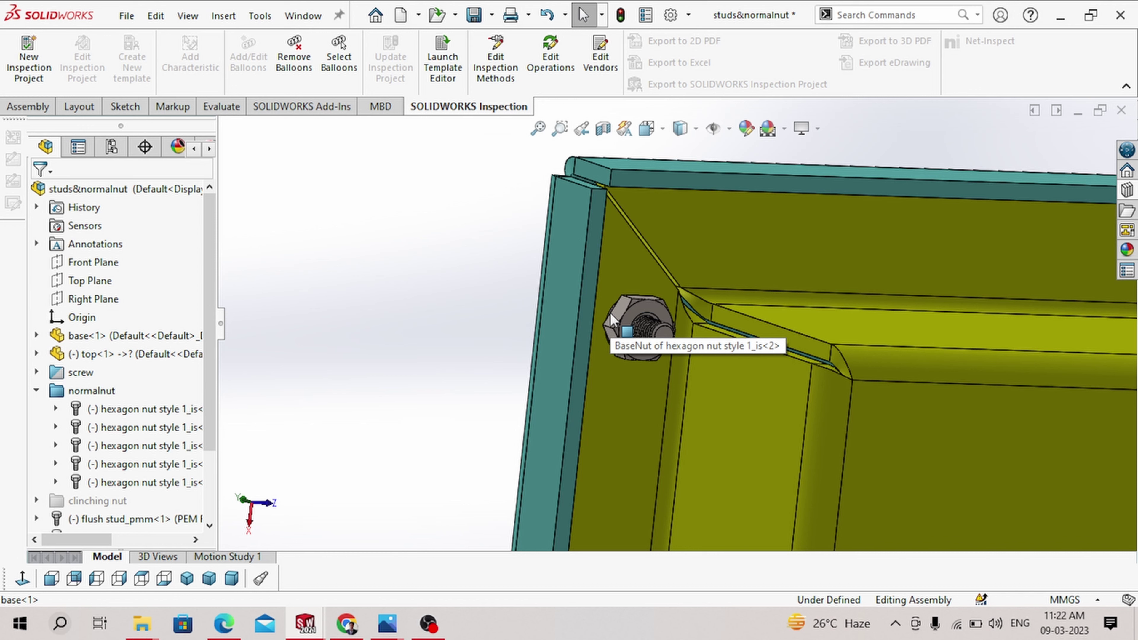
Examine the corner stud from the nut side of the base flange and from the cover's outer face.
{"action": "scroll", "coordinate": [624, 359], "scroll_direction": "up", "scroll_amount": 5}
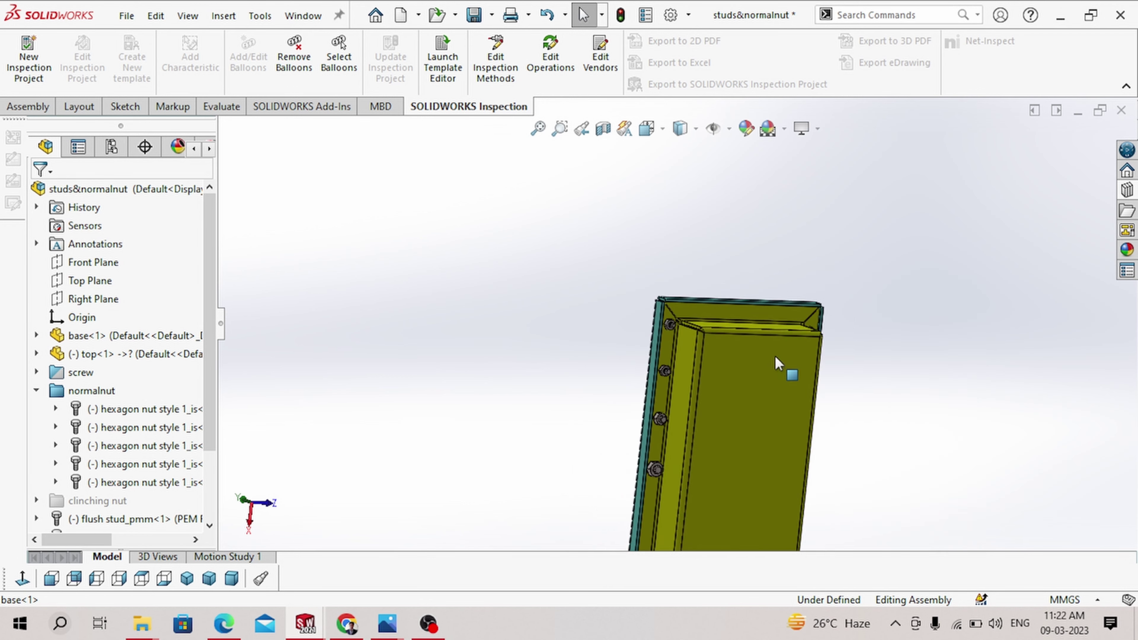
{"action": "scroll", "coordinate": [634, 340], "scroll_direction": "down", "scroll_amount": 5}
{"action": "scroll", "coordinate": [598, 336], "scroll_direction": "up", "scroll_amount": 5}
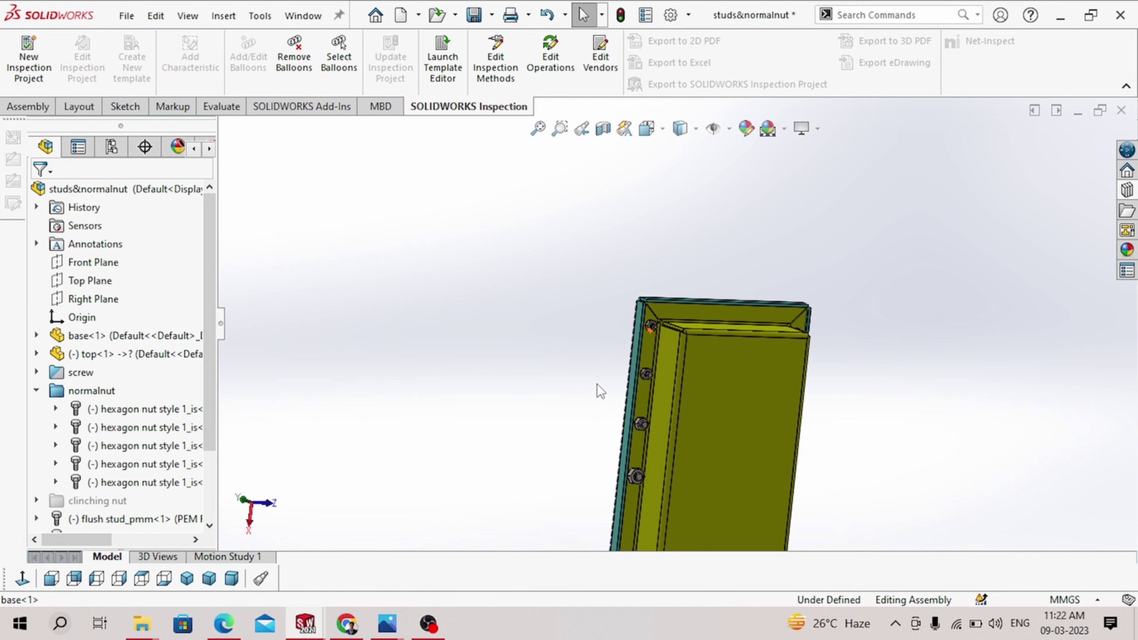
{"action": "scroll", "coordinate": [645, 330], "scroll_direction": "down", "scroll_amount": 6}
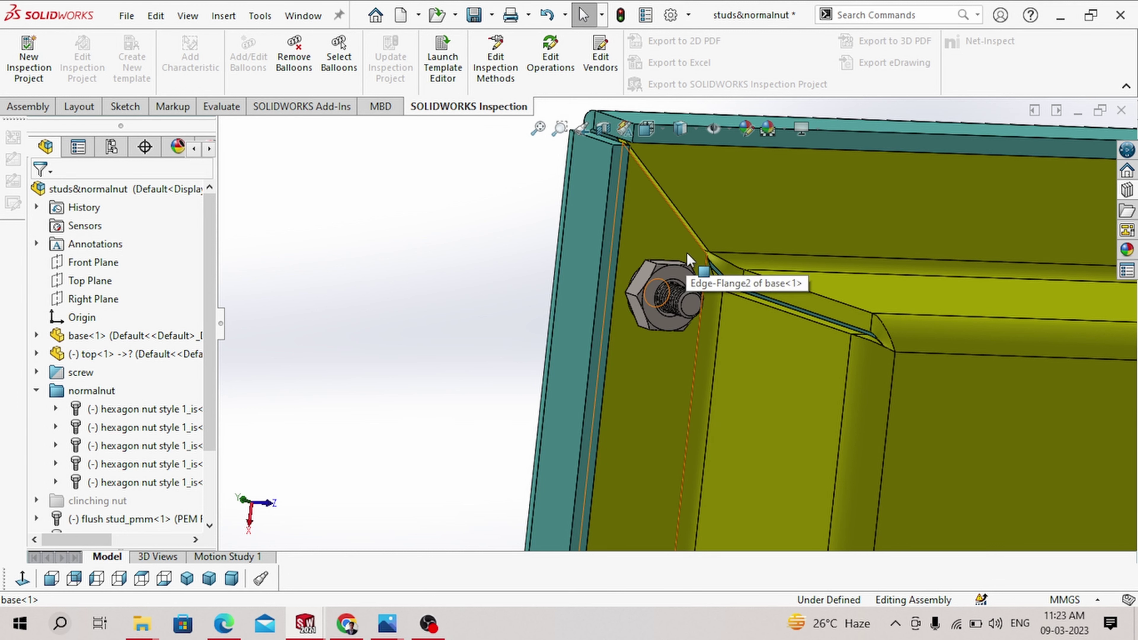
{"action": "scroll", "coordinate": [601, 386], "scroll_direction": "down", "scroll_amount": 3}
{"action": "middle_click_drag", "start_coordinate": [727, 264], "coordinate": [436, 323]}
{"action": "scroll", "coordinate": [601, 382], "scroll_direction": "up", "scroll_amount": 3}
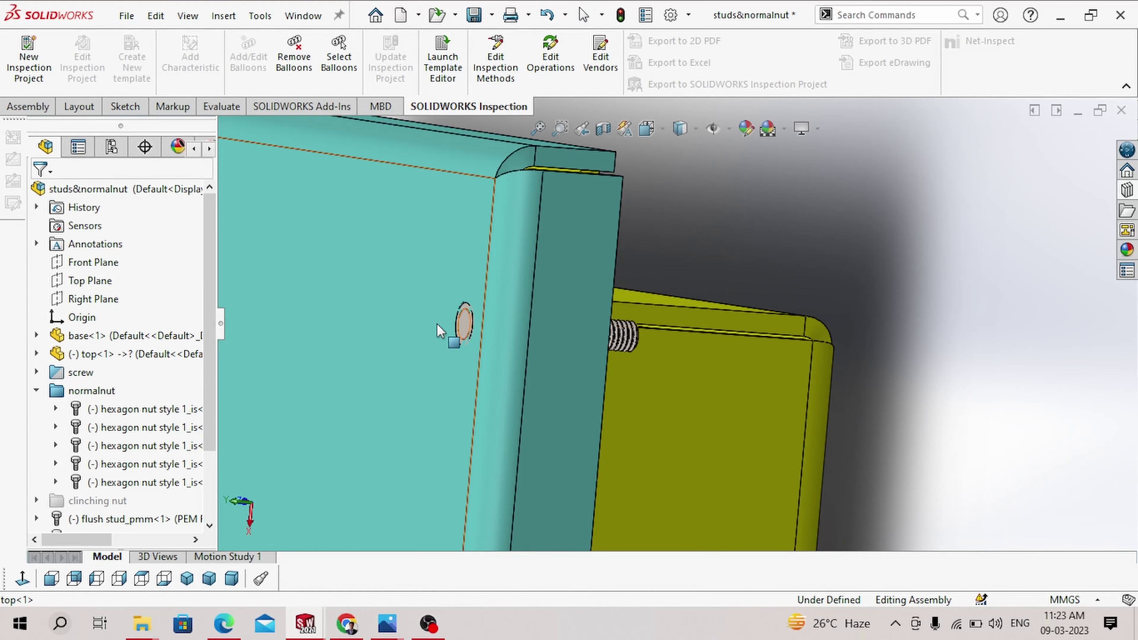
Inspect the socket head cap screw at the cover's opposite corner and the cover face around it.
{"action": "middle_click_drag", "start_coordinate": [636, 340], "coordinate": [536, 305]}
{"action": "scroll", "coordinate": [567, 322], "scroll_direction": "down", "scroll_amount": 3}
{"action": "scroll", "coordinate": [567, 321], "scroll_direction": "up", "scroll_amount": 3}
{"action": "scroll", "coordinate": [403, 352], "scroll_direction": "down", "scroll_amount": 3}
{"action": "scroll", "coordinate": [536, 296], "scroll_direction": "down", "scroll_amount": 4}
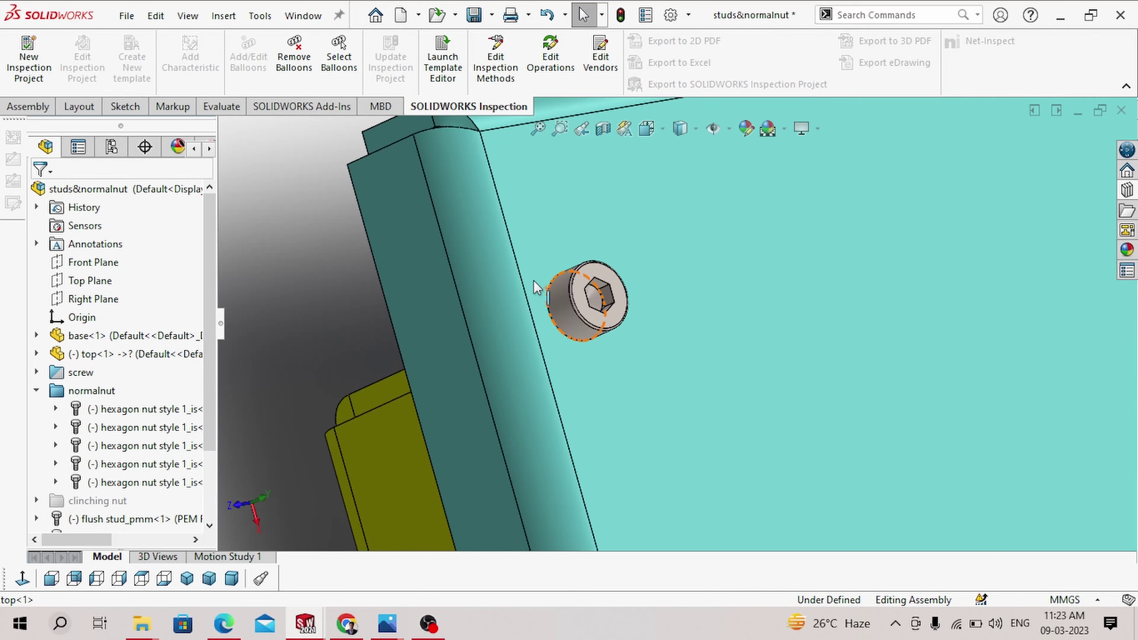
{"action": "left_click", "coordinate": [538, 264]}
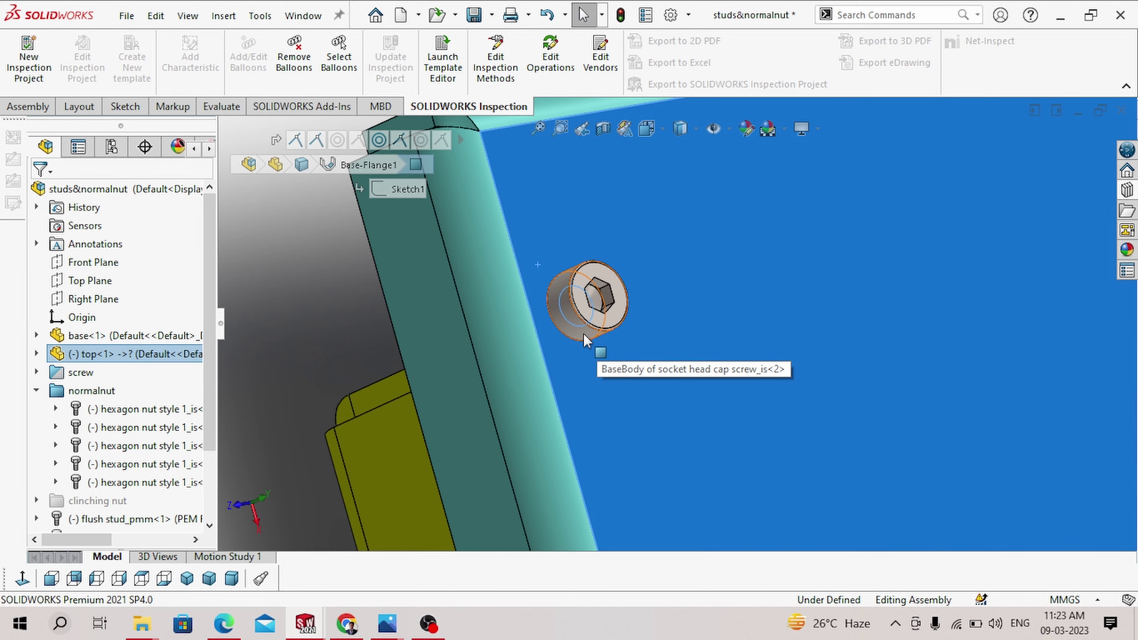
{"action": "scroll", "coordinate": [583, 333], "scroll_direction": "up", "scroll_amount": 3}
Compare the hexagon nuts under the base flange with the flush stud heads and cap screws on the cover's outer face.
{"action": "middle_click_drag", "start_coordinate": [612, 333], "coordinate": [562, 342]}
{"action": "scroll", "coordinate": [261, 269], "scroll_direction": "down", "scroll_amount": 5}
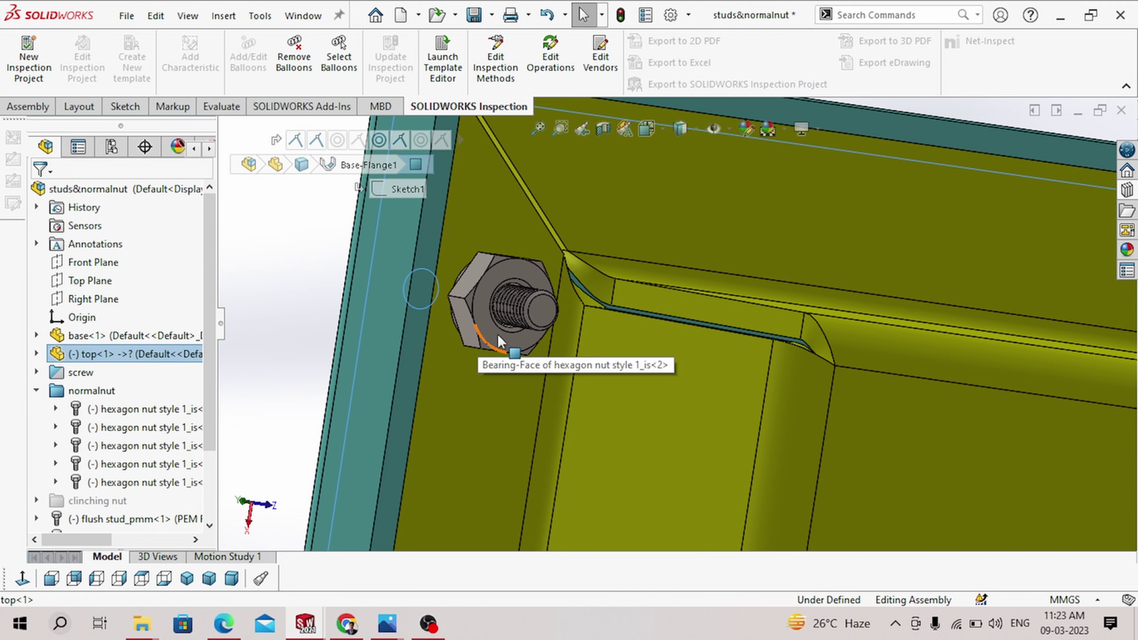
{"action": "scroll", "coordinate": [508, 360], "scroll_direction": "up", "scroll_amount": 5}
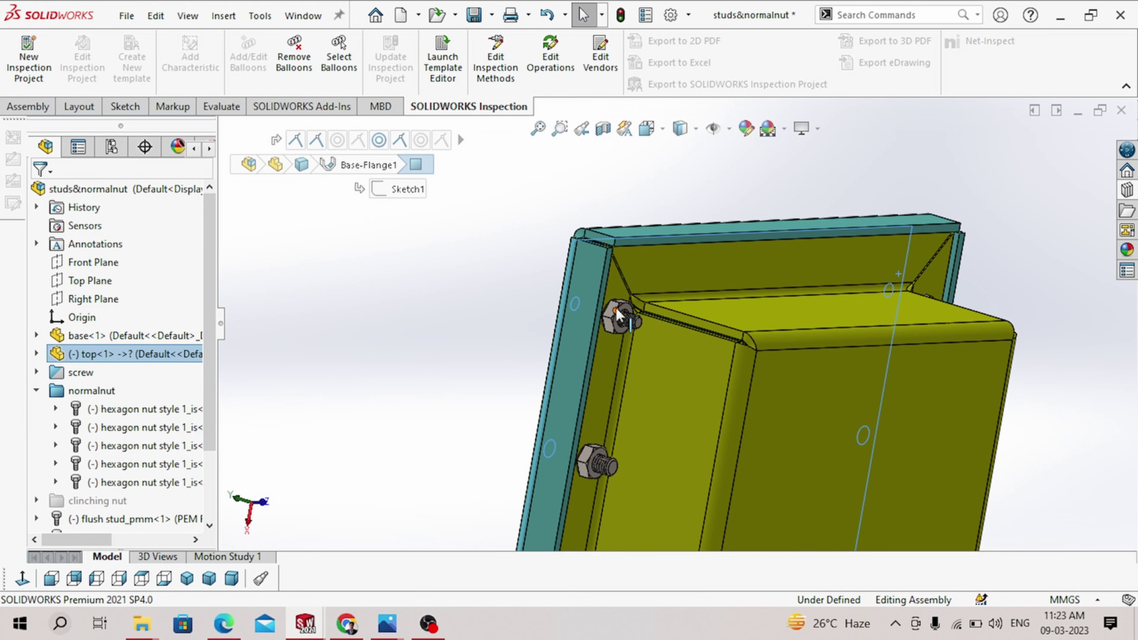
{"action": "scroll", "coordinate": [526, 293], "scroll_direction": "down", "scroll_amount": 3}
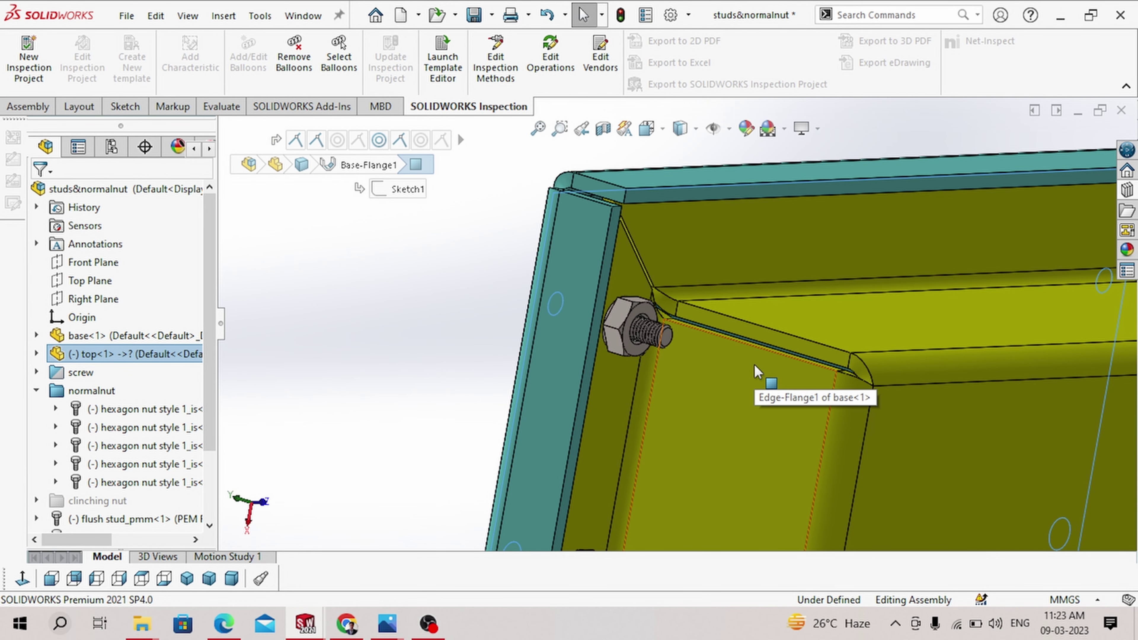
{"action": "middle_click_drag", "start_coordinate": [754, 365], "coordinate": [715, 371]}
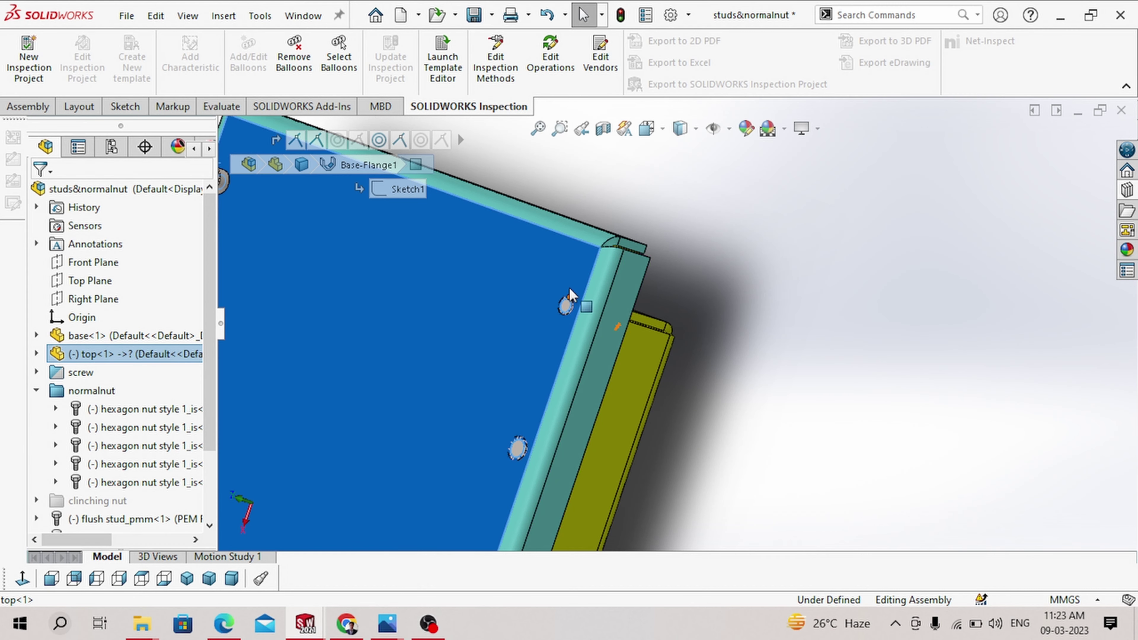
{"action": "scroll", "coordinate": [539, 321], "scroll_direction": "up", "scroll_amount": 3}
{"action": "scroll", "coordinate": [466, 251], "scroll_direction": "down", "scroll_amount": 4}
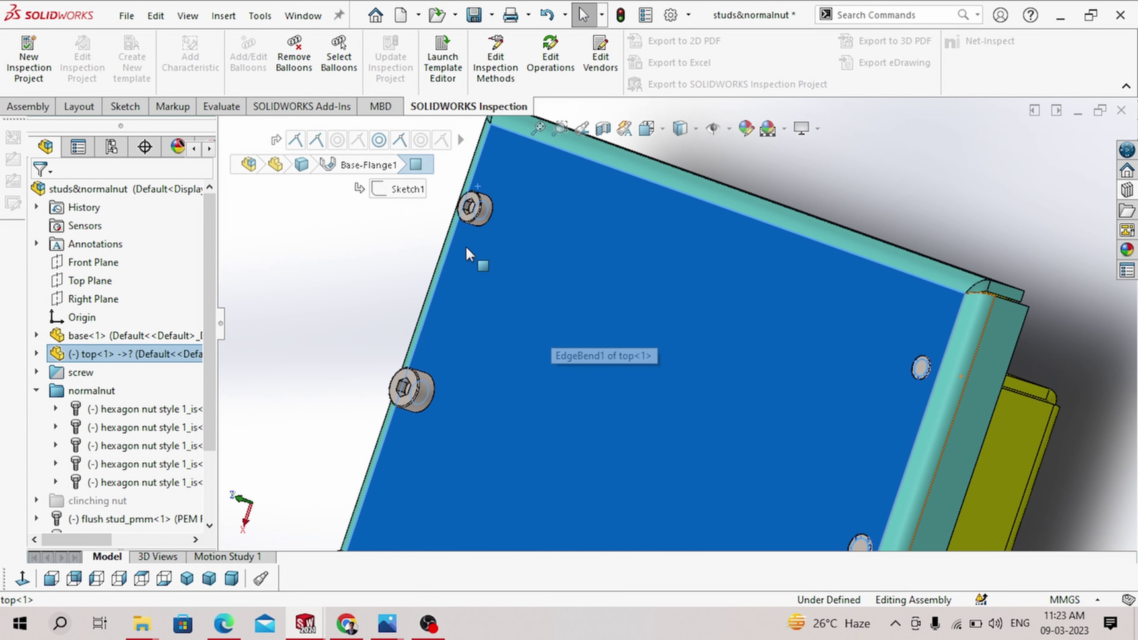
{"action": "scroll", "coordinate": [484, 213], "scroll_direction": "up", "scroll_amount": 4}
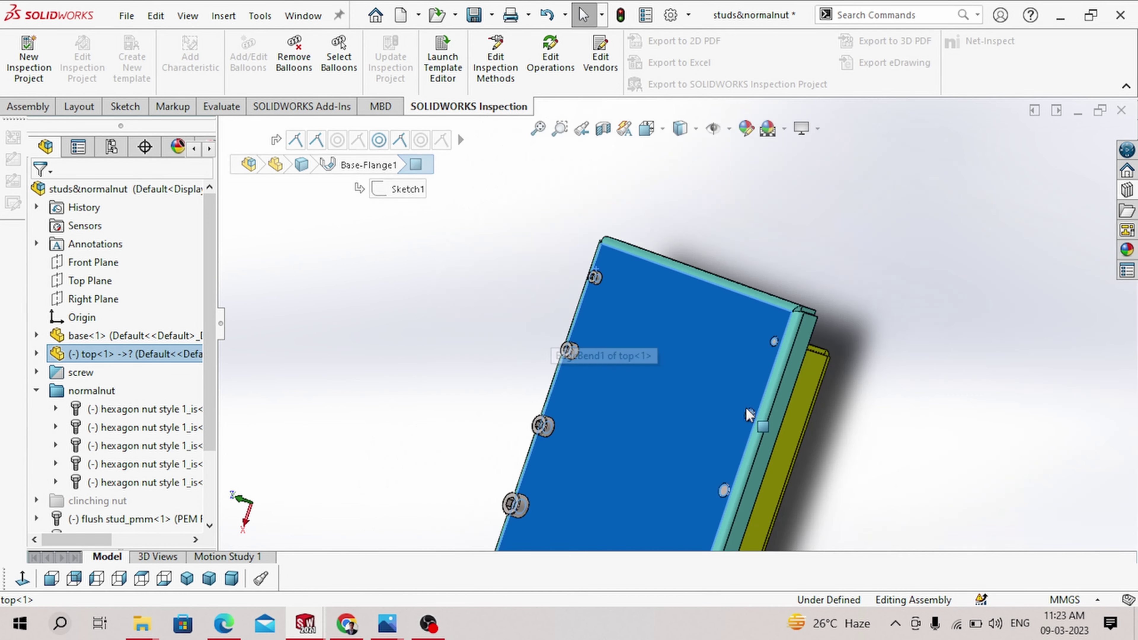
{"action": "middle_click_drag", "start_coordinate": [537, 314], "coordinate": [578, 366]}
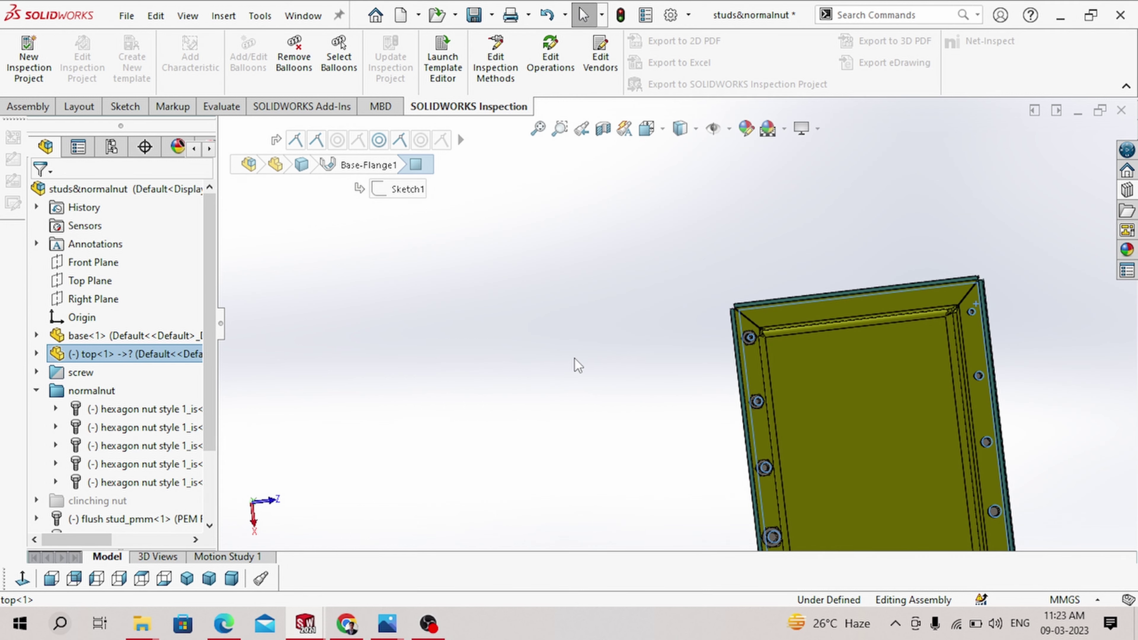